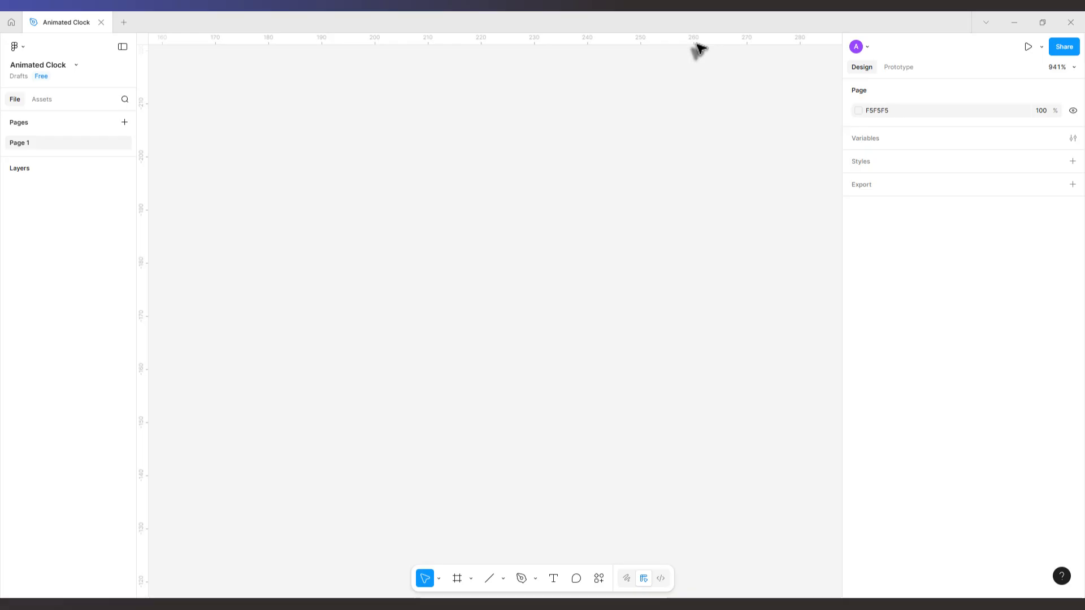
# Step: Draw a straight vertical line about 18 px long with the Pen tool on the empty canvas
pyautogui.press('p')
pyautogui.click(497, 185)
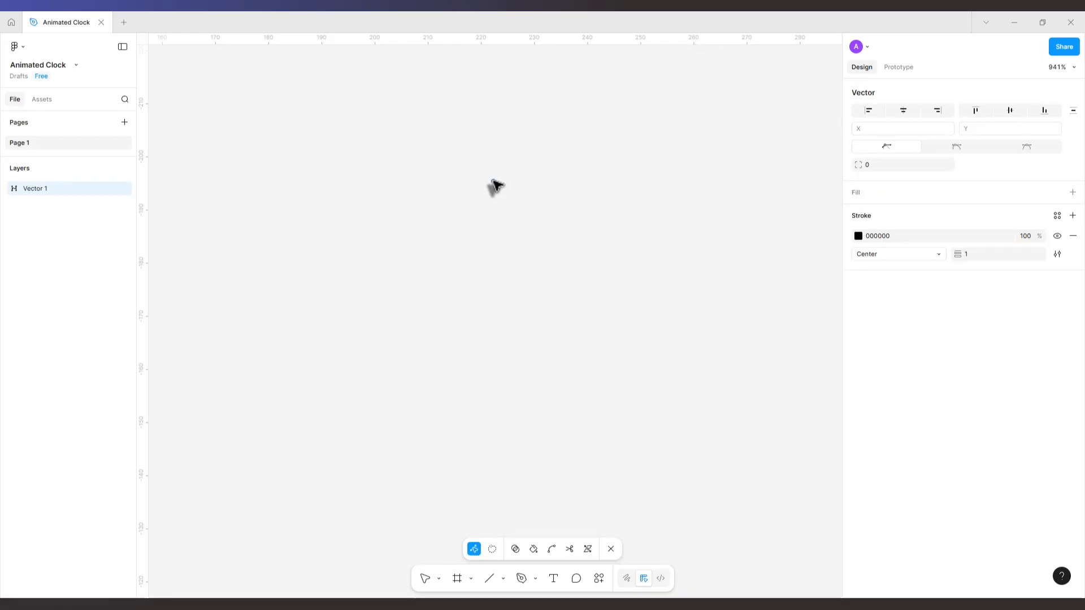
pyautogui.press('p')
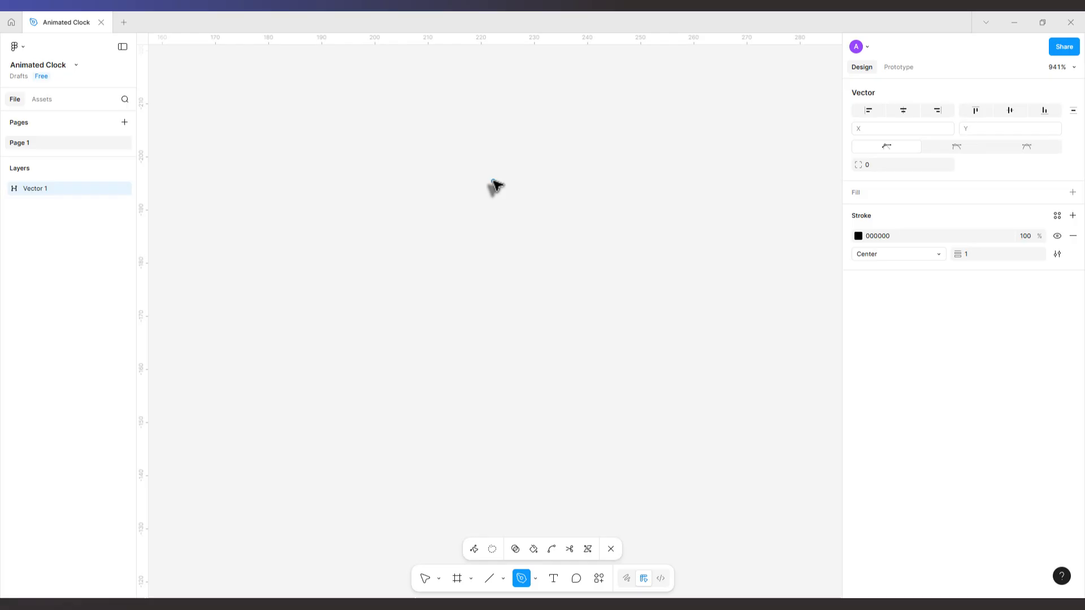
pyautogui.click(494, 181)
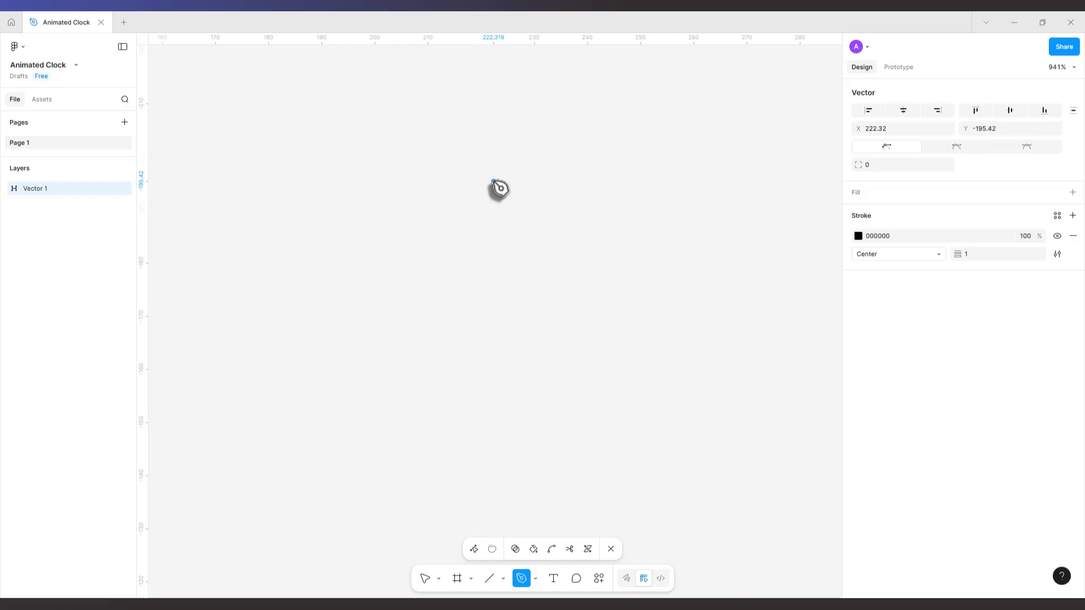
pyautogui.click(494, 275)
pyautogui.press('Escape')
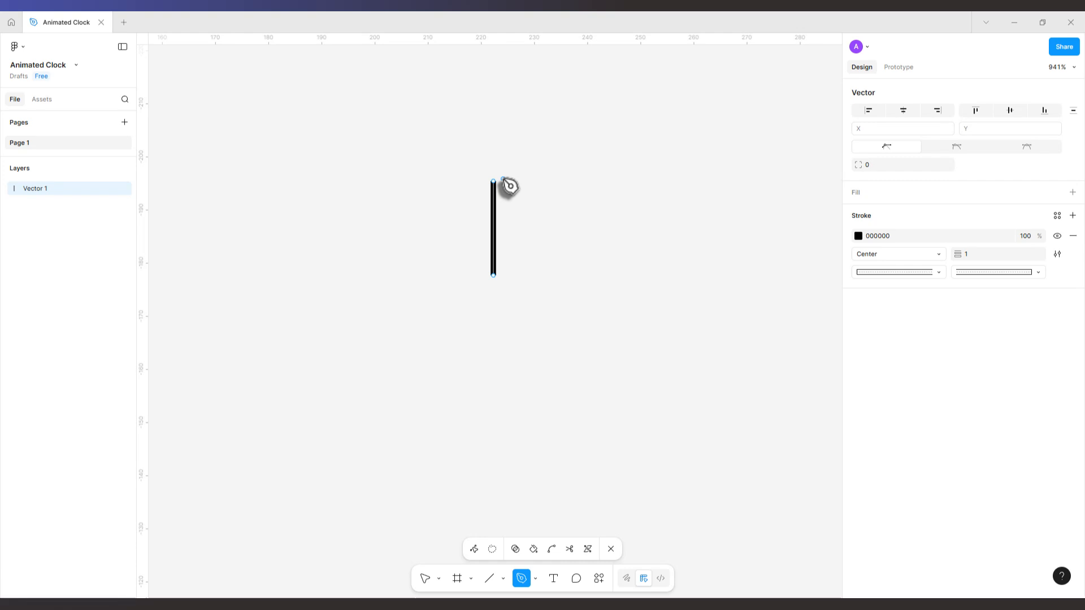
# Step: Set the line's stroke weight to 3 and extend its lower end straight down to a length of about 33.6 px
pyautogui.press('v')
pyautogui.moveTo(427, 154); pyautogui.dragTo(531, 297)
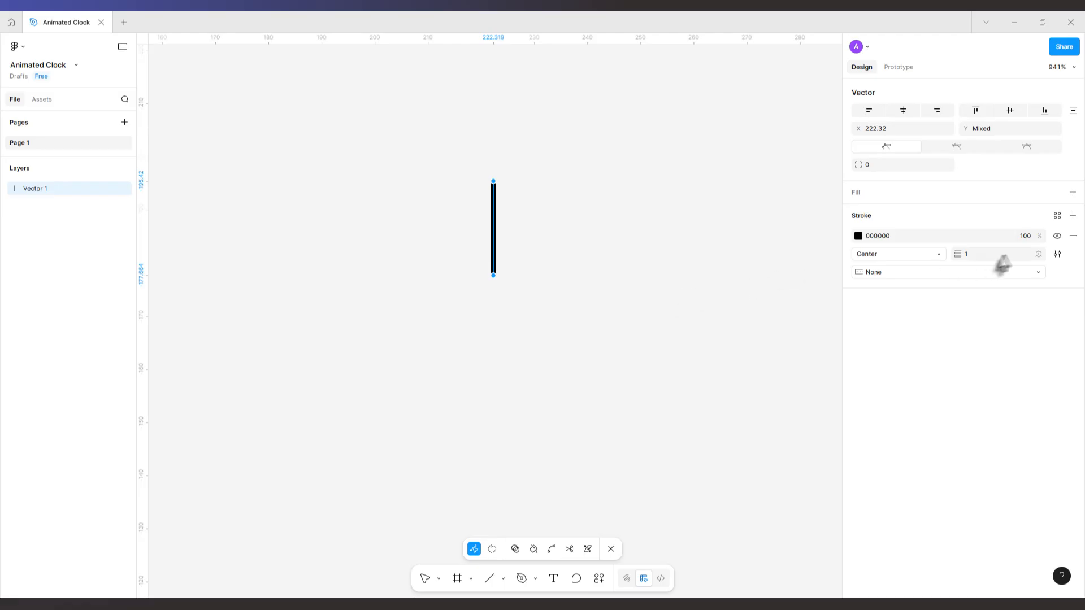
pyautogui.click(978, 256)
pyautogui.write('3')
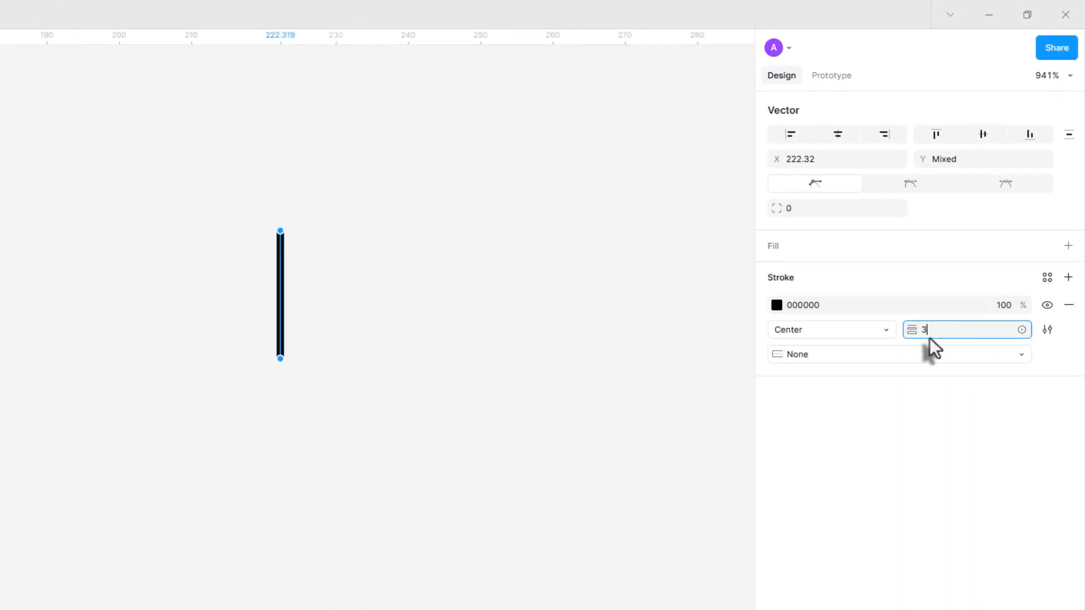
pyautogui.press('Return')
pyautogui.moveTo(281, 360); pyautogui.dragTo(270, 476)
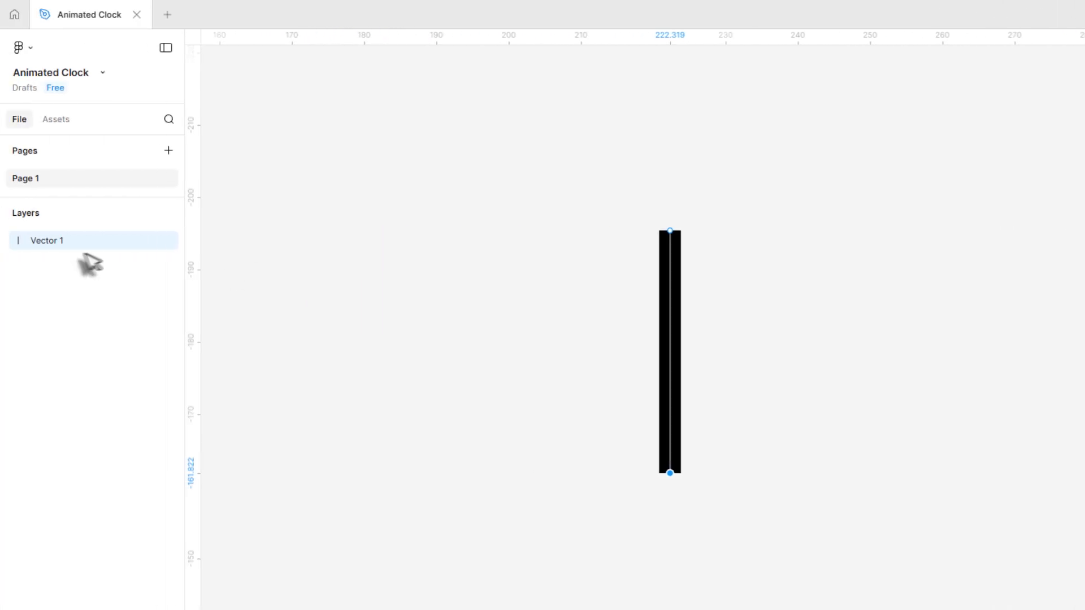
# Step: Rename the line's layer as Hours and duplicate it twice in place
pyautogui.doubleClick(49, 249)
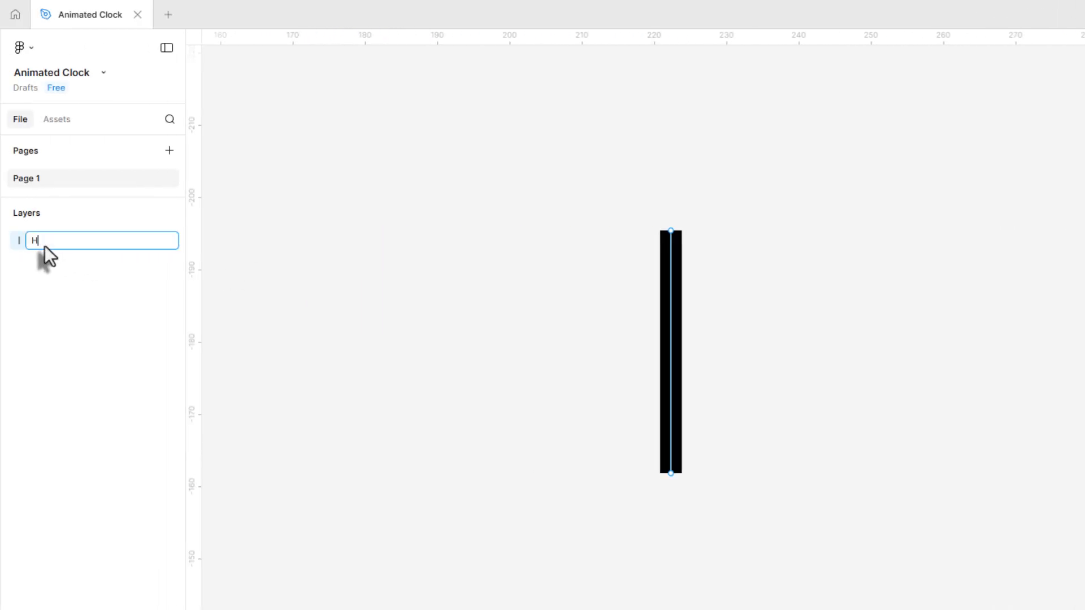
pyautogui.write('Hours')
pyautogui.press('Return')
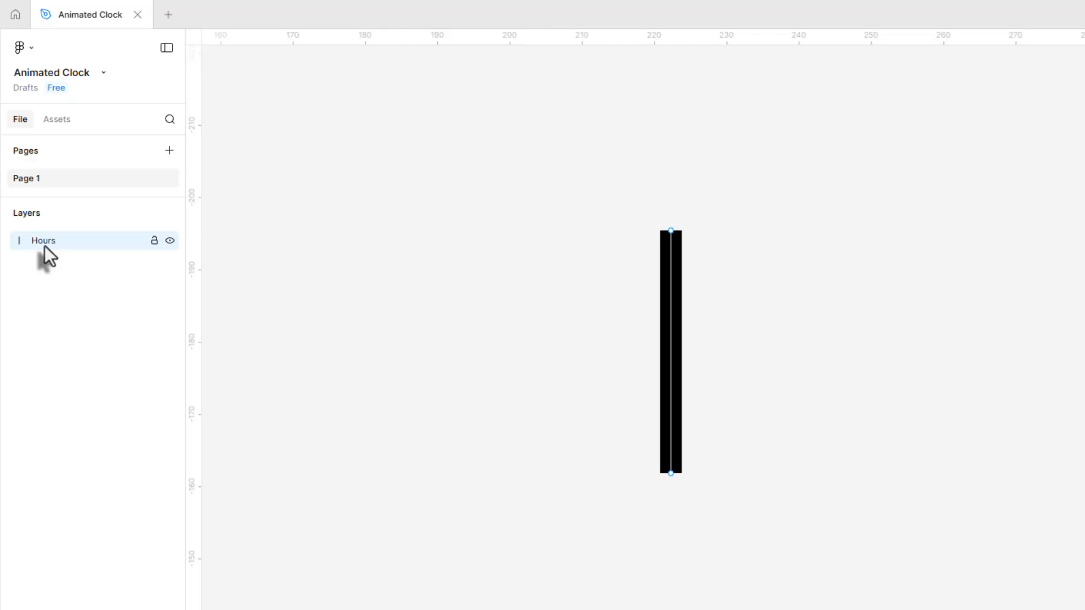
pyautogui.click(45, 246)
pyautogui.hotkey('ctrl', 'd')
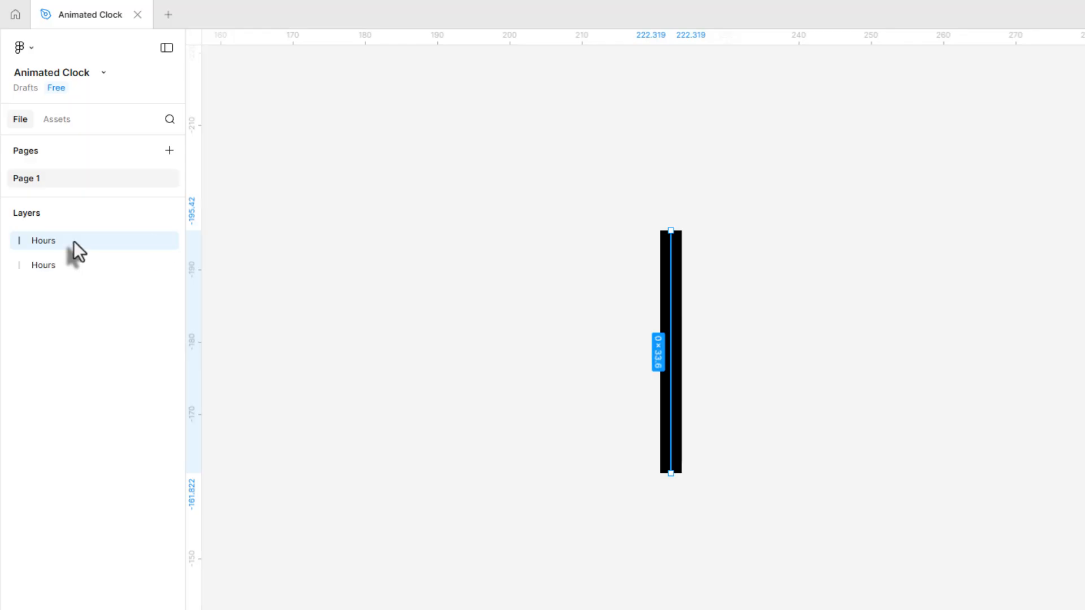
pyautogui.hotkey('ctrl', 'd')
# Step: Rename the second Hours layer as Minutes and the third as Seconds
pyautogui.doubleClick(49, 271)
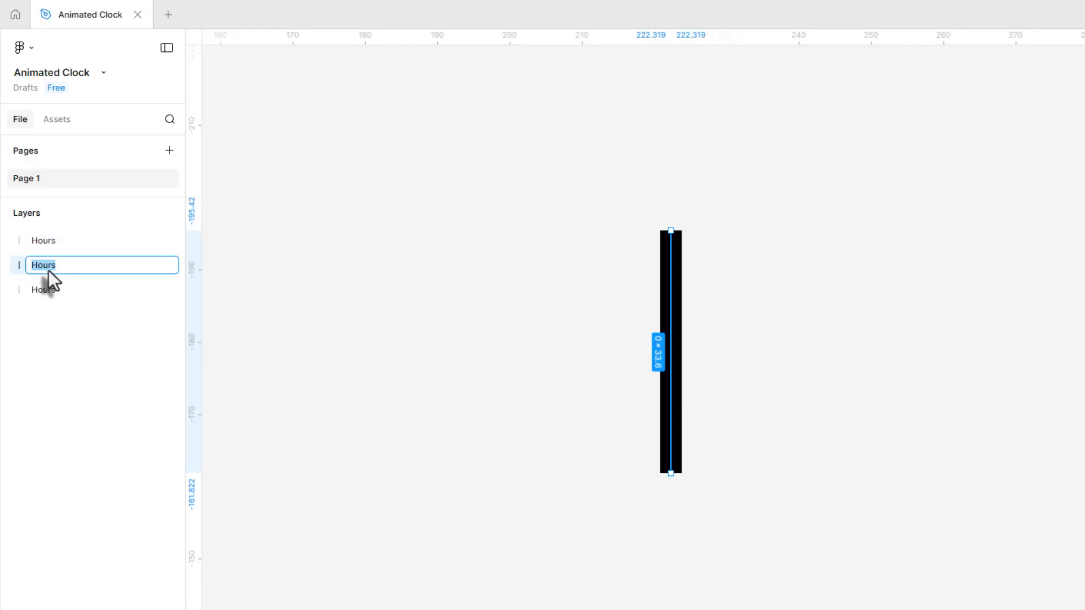
pyautogui.write('Minutes')
pyautogui.press('Return')
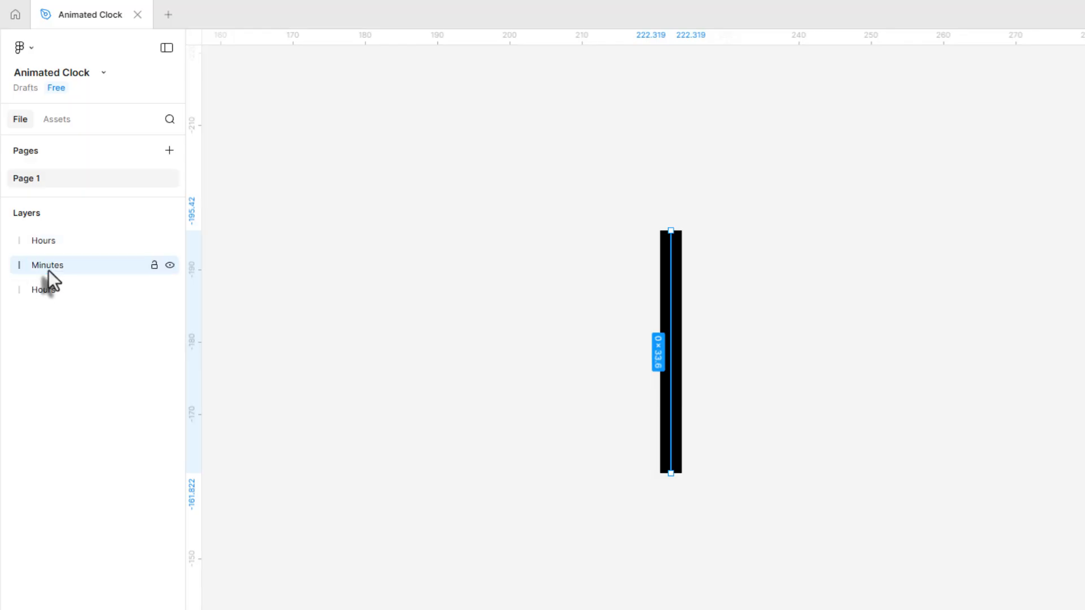
pyautogui.doubleClick(57, 289)
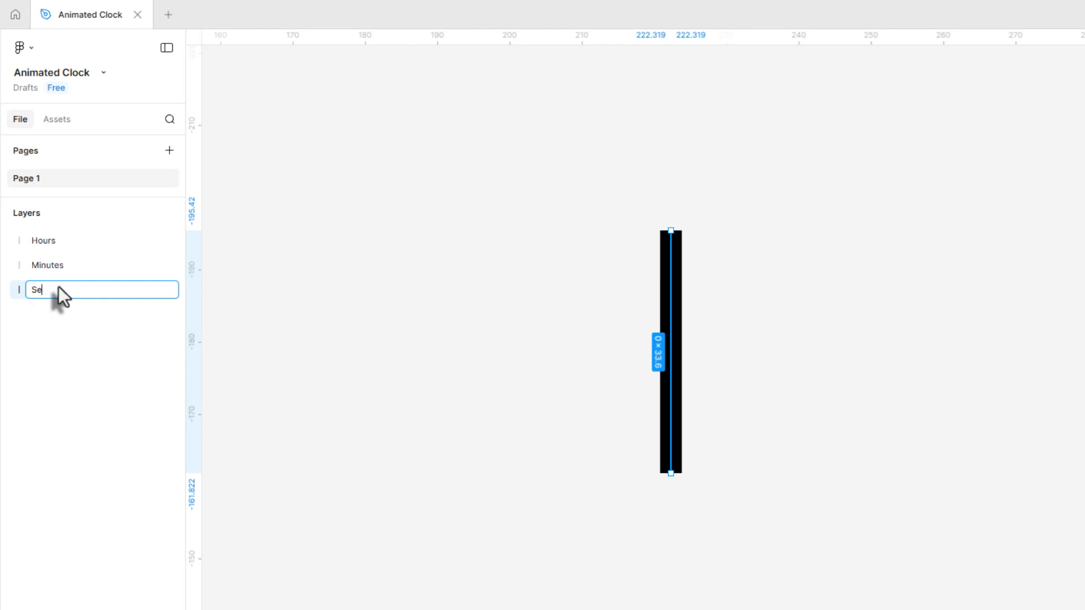
pyautogui.write('Seconds')
pyautogui.press('Return')
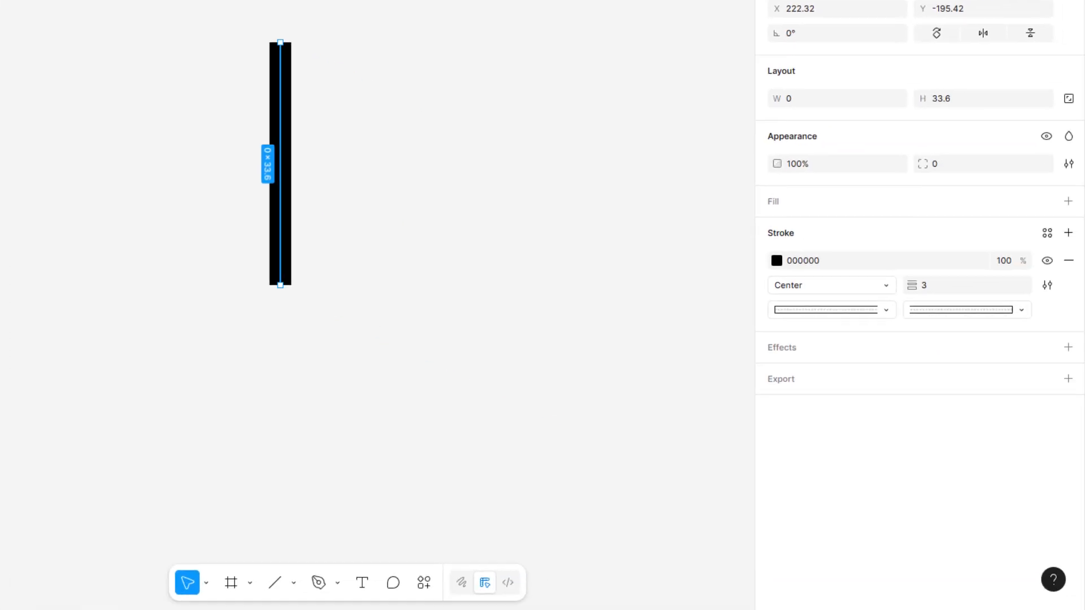
# Step: Set the Seconds line's stroke weight to 1 and give all three lines Round end caps
pyautogui.click(941, 283)
pyautogui.write('1')
pyautogui.press('Tab')
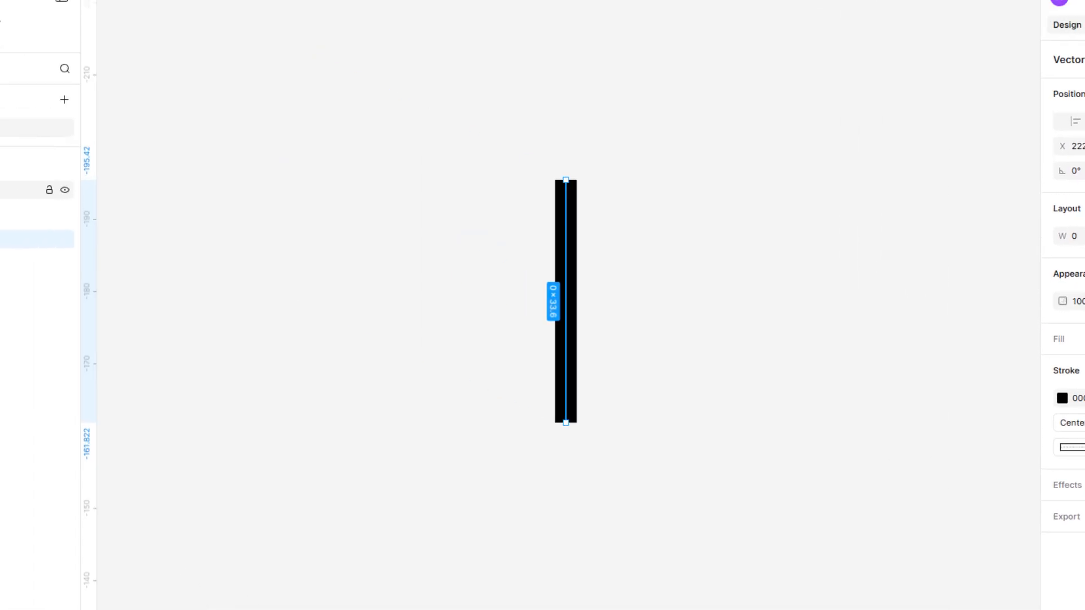
pyautogui.keyDown('shift'); pyautogui.click(53, 240); pyautogui.keyUp('shift')
pyautogui.click(1053, 419)
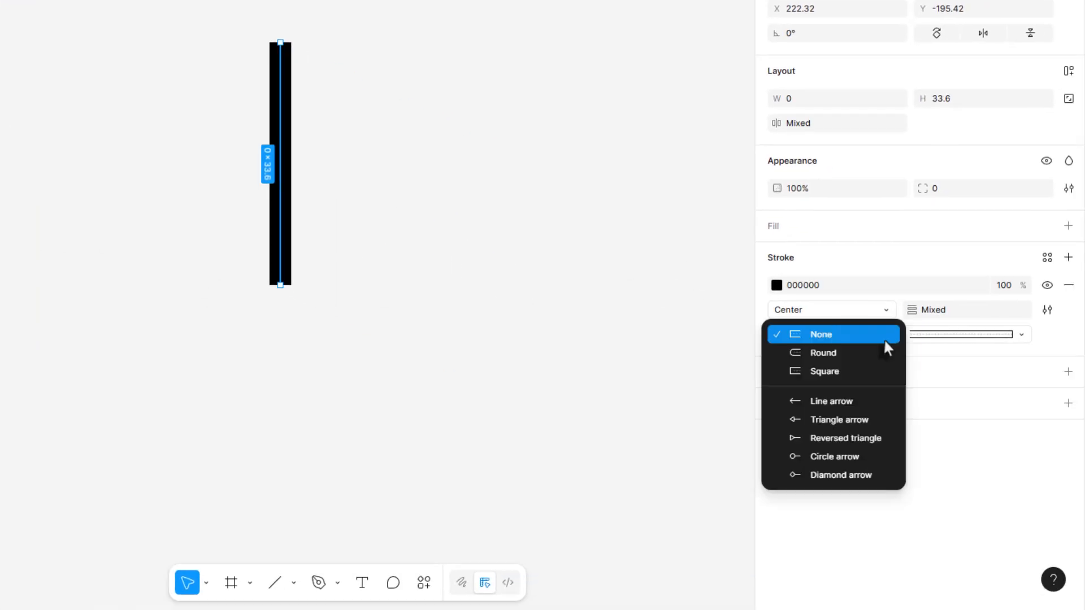
pyautogui.click(872, 352)
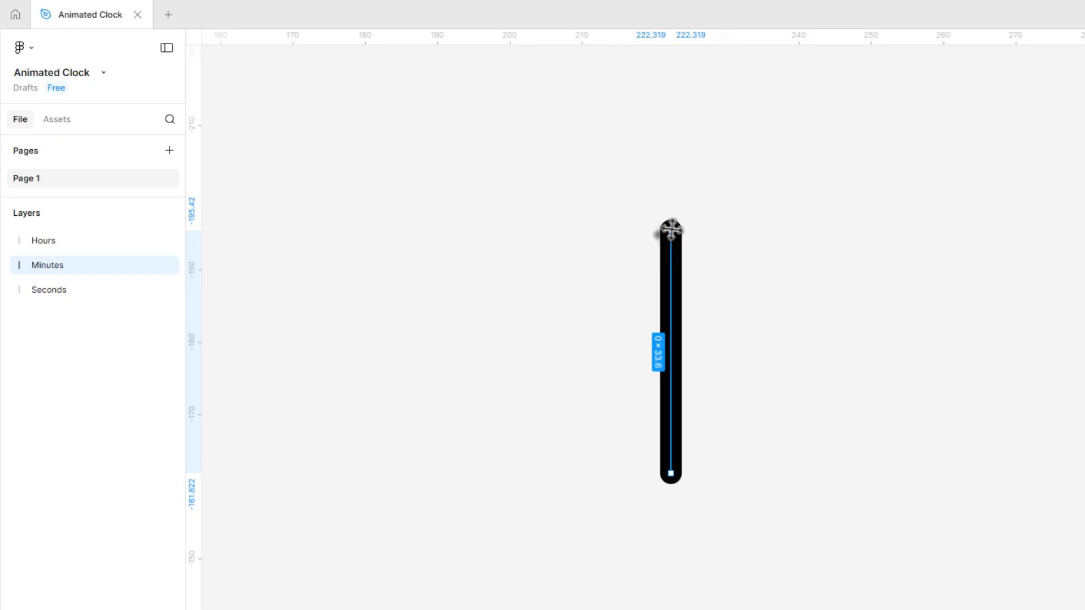
# Step: Shorten the Minutes line to about 22.7 px at a 45° angle up and right, and tilt the Seconds line between the other two
pyautogui.moveTo(671, 230); pyautogui.dragTo(770, 341)
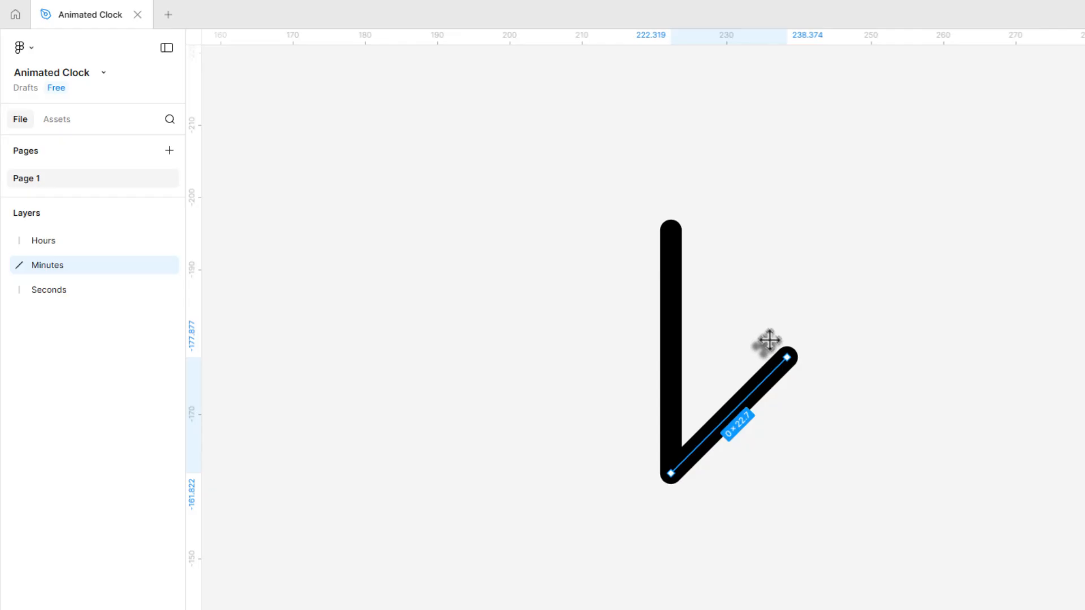
pyautogui.click(67, 293)
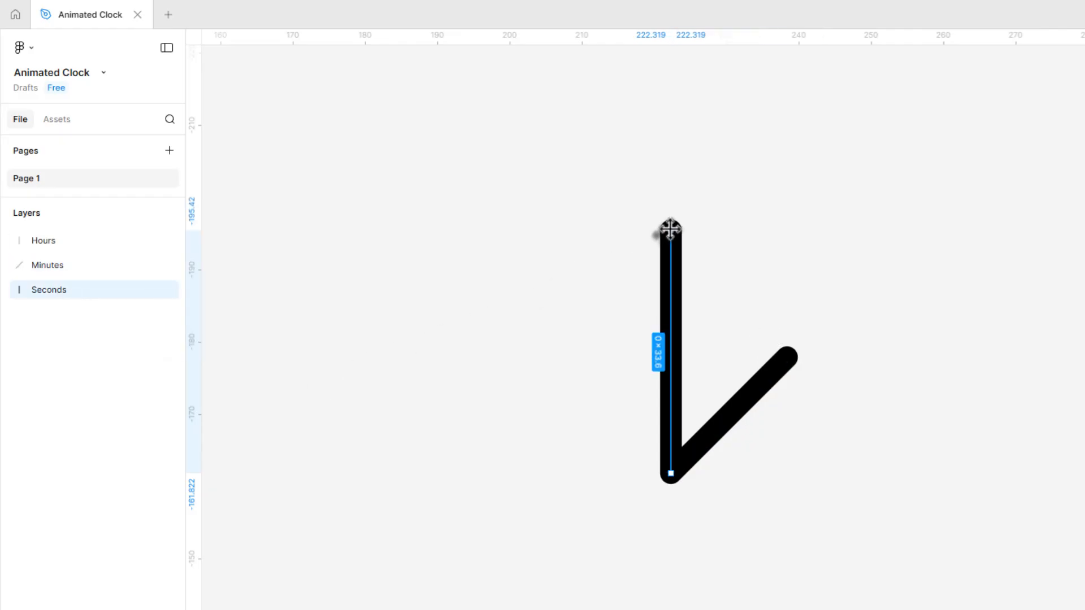
pyautogui.moveTo(670, 229); pyautogui.dragTo(750, 248)
pyautogui.click(827, 198)
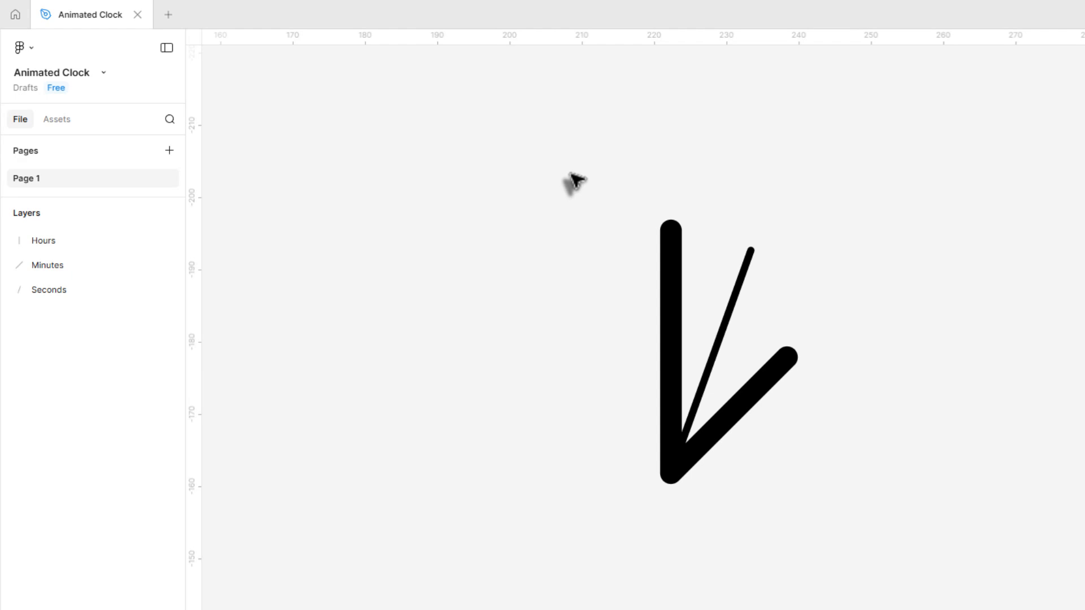
# Step: Wrap the Hours, Minutes and Seconds lines in a frame and name it Handles
pyautogui.moveTo(578, 182); pyautogui.dragTo(862, 536)
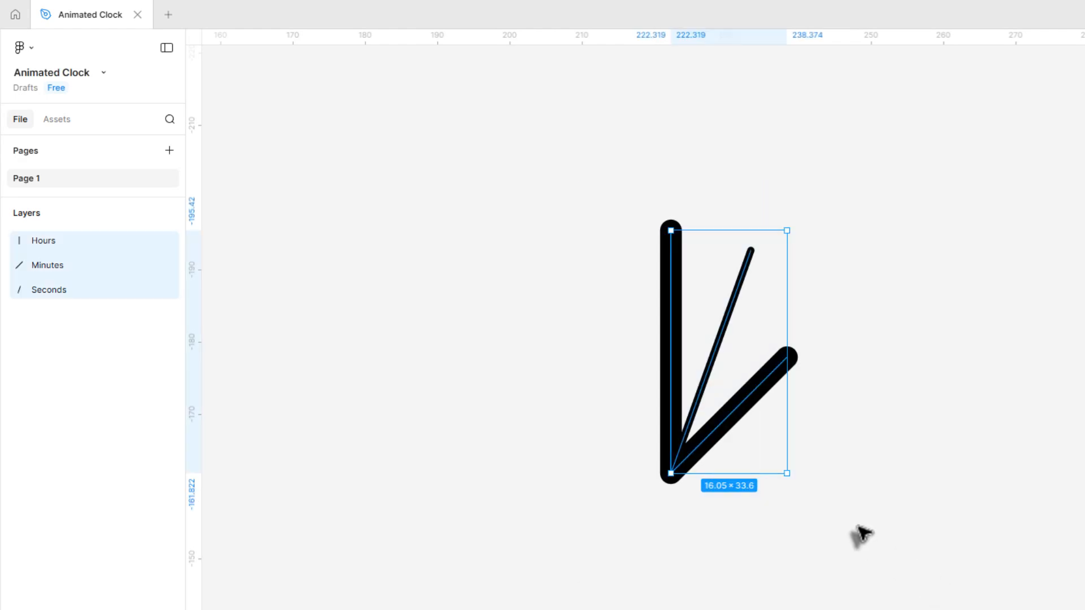
pyautogui.hotkey('ctrl', 'alt', 'g')
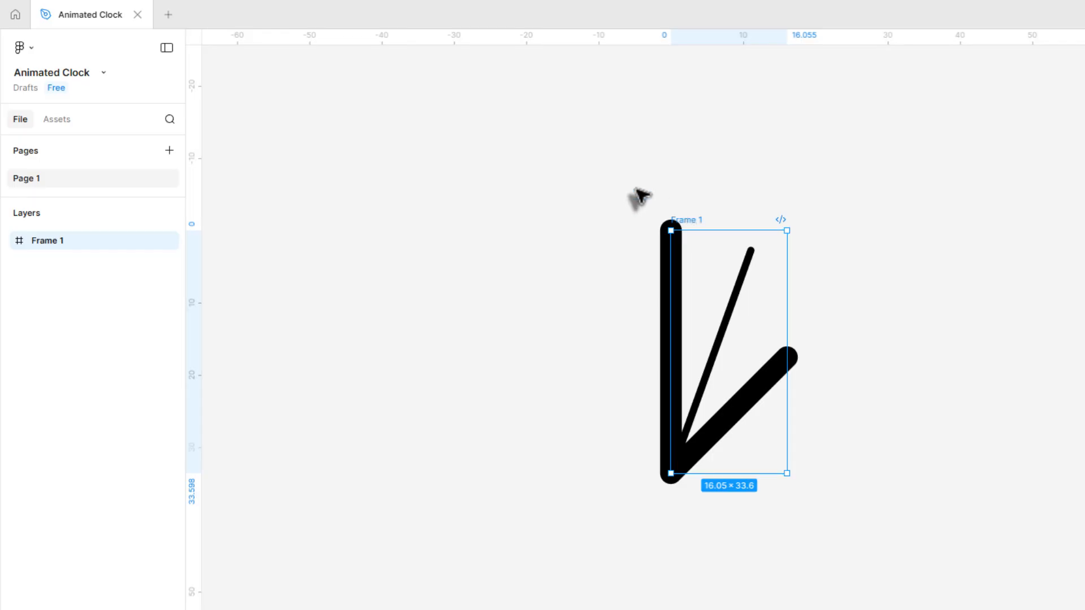
pyautogui.doubleClick(50, 240)
pyautogui.write('Handles')
pyautogui.press('Return')
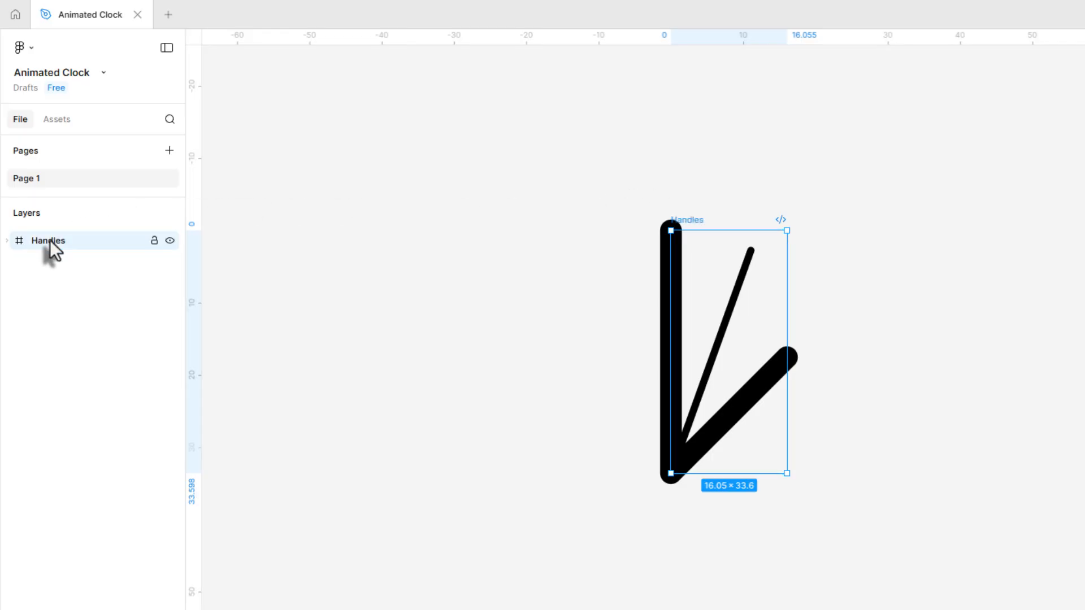
pyautogui.click(916, 231)
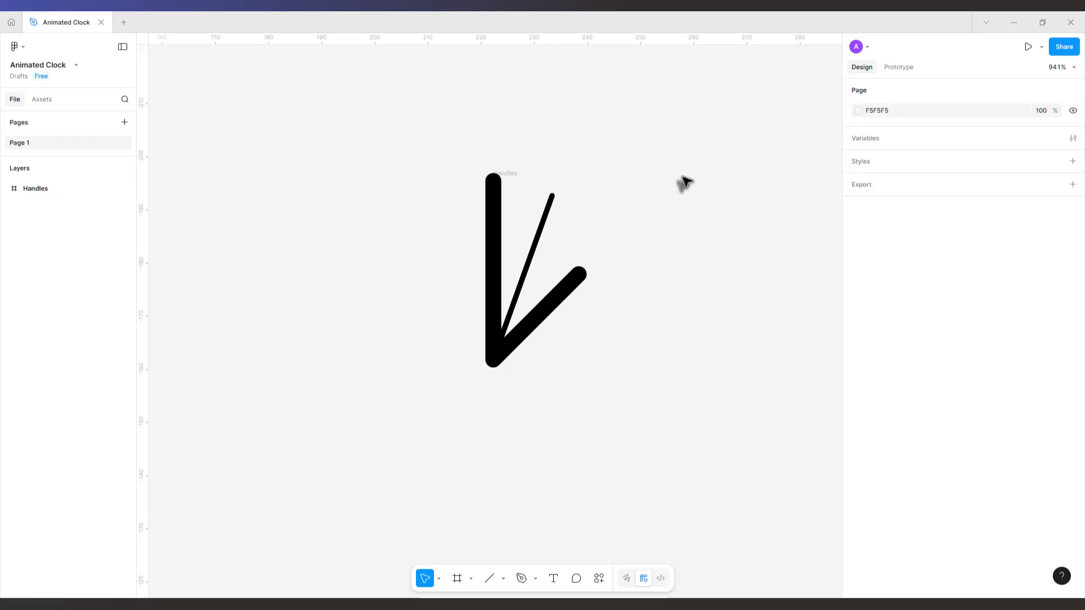
# Step: Switch to Draw mode and draw a circle about 3.4 × 3.4 px on the empty canvas beside the hands
pyautogui.hscroll(5, 610, 175)
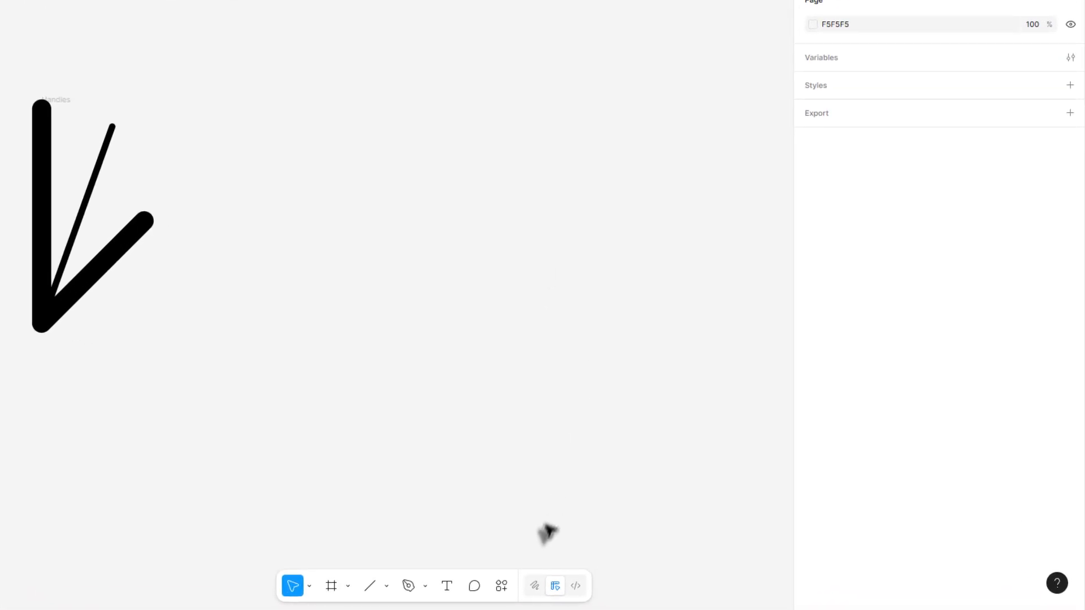
pyautogui.click(534, 587)
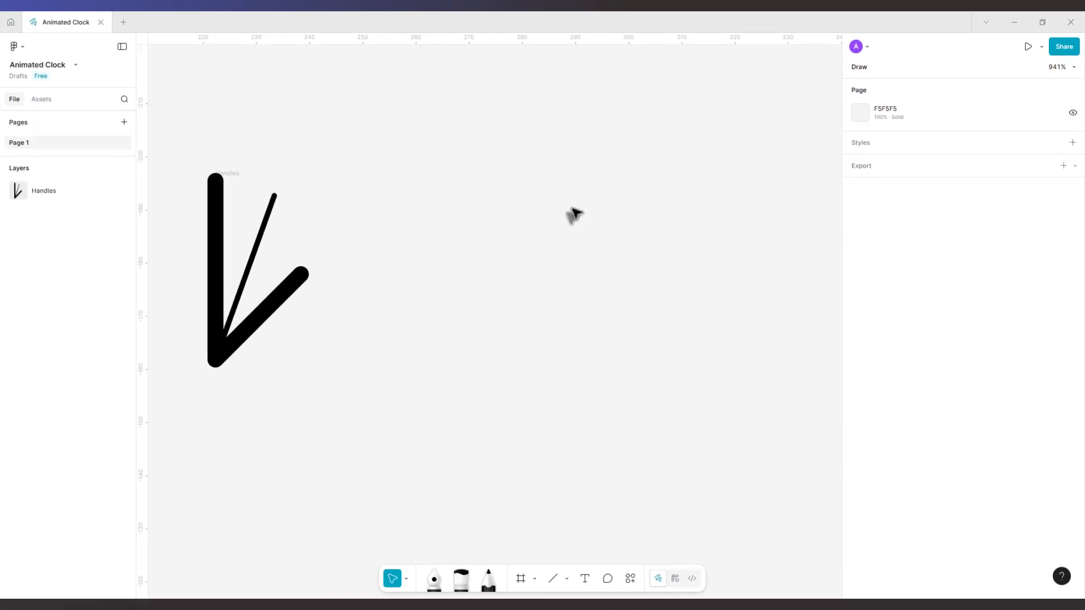
pyautogui.press('o')
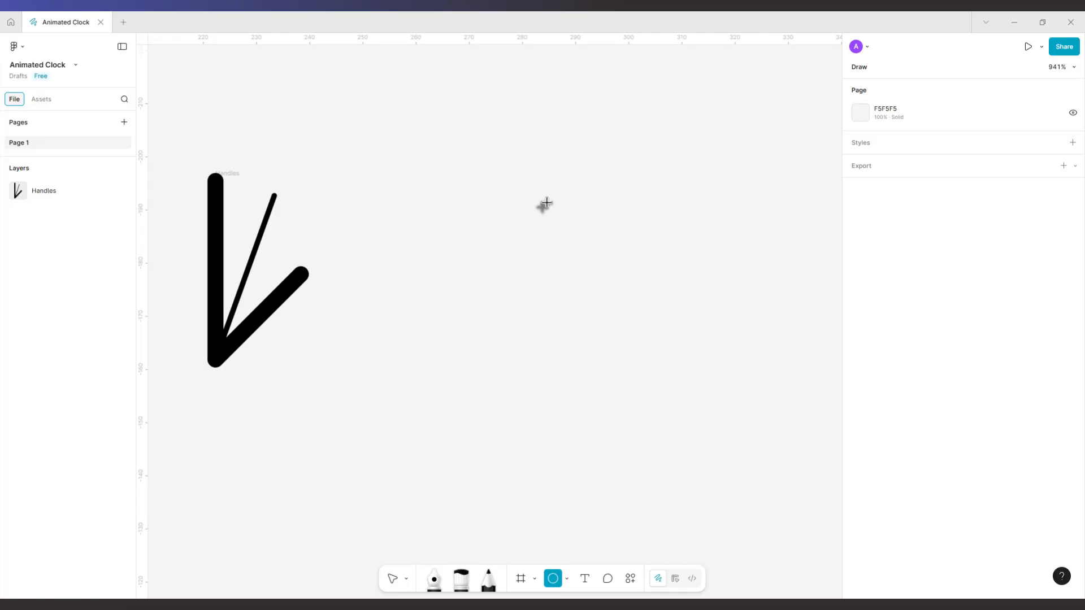
pyautogui.moveTo(547, 203); pyautogui.dragTo(550, 213)
pyautogui.scroll(-1, 515, 217)
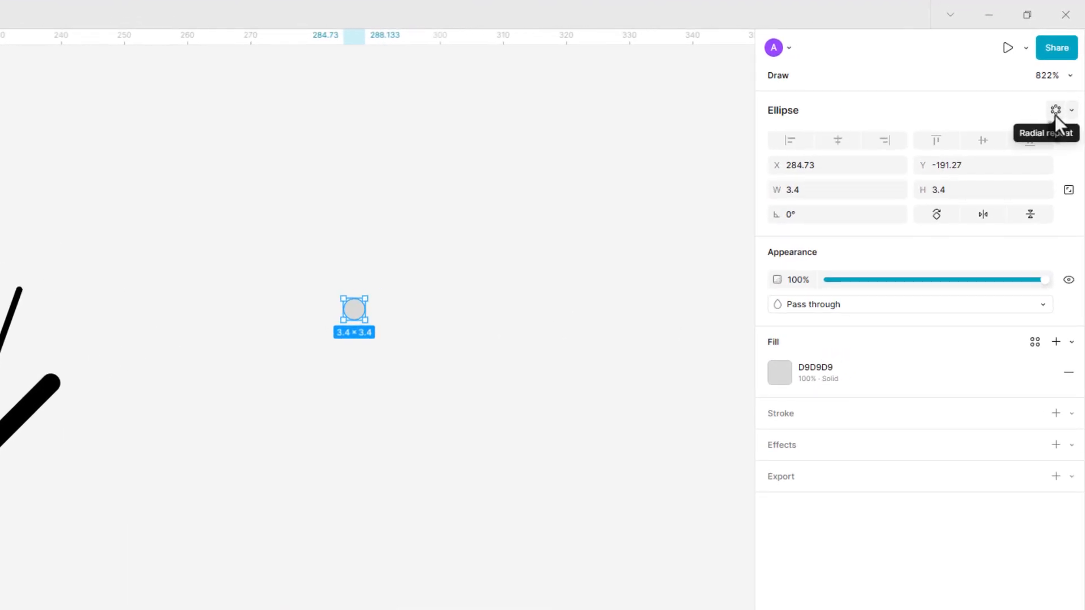
# Step: Apply a radial repeat to the small circle with a count of 12 and a gap of 17 units
pyautogui.click(1071, 111)
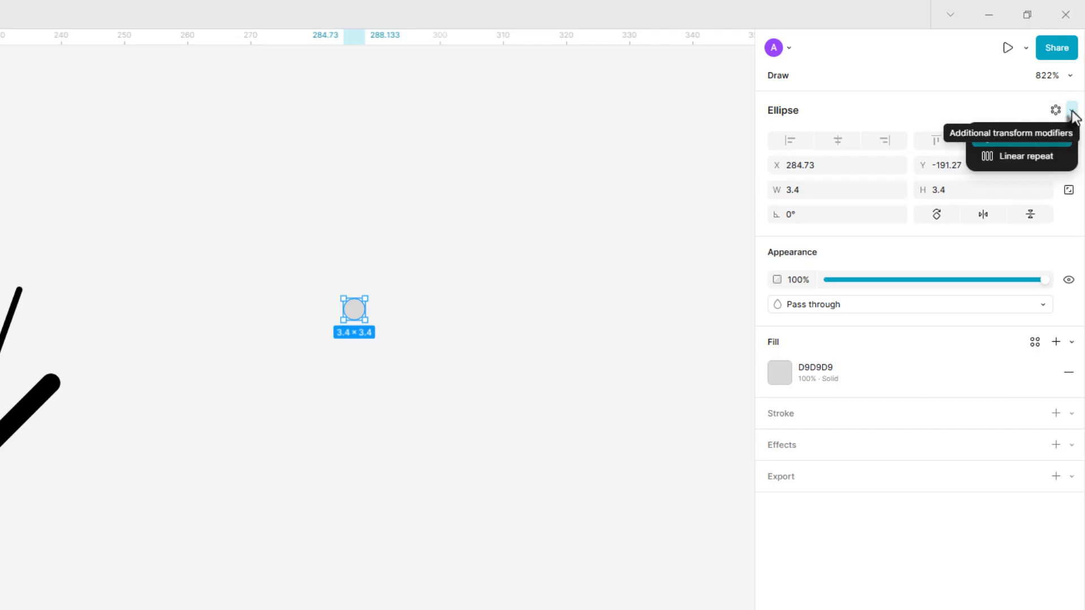
pyautogui.click(1063, 142)
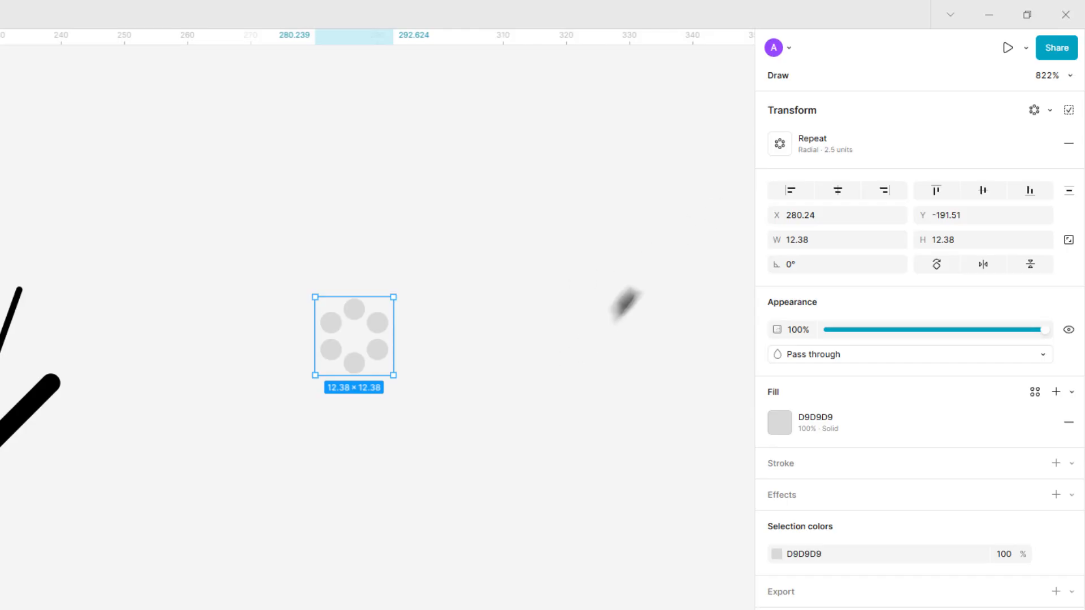
pyautogui.click(780, 145)
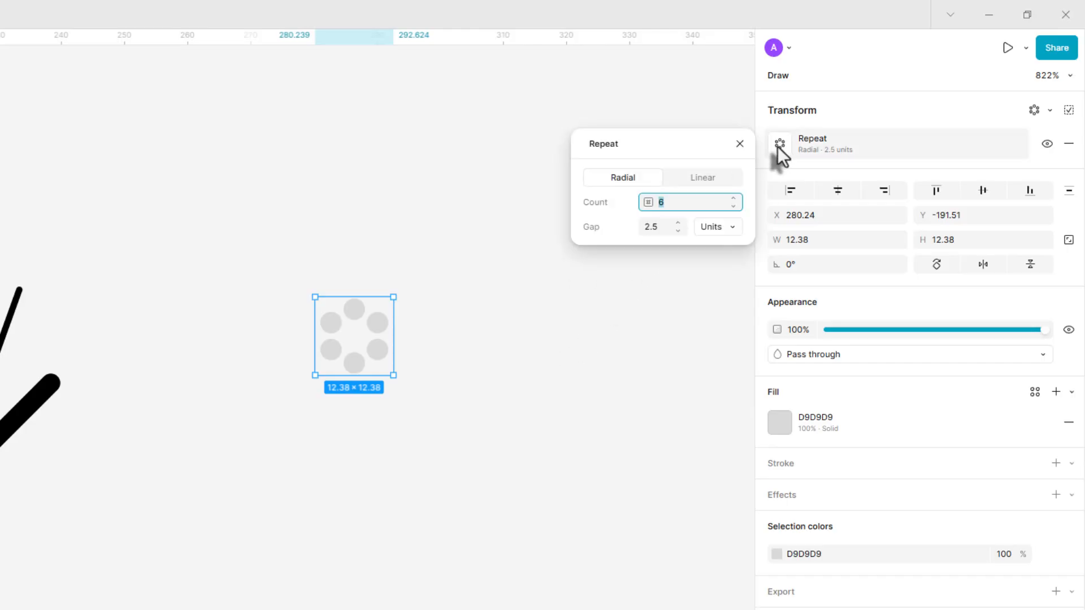
pyautogui.write('12')
pyautogui.press('Tab')
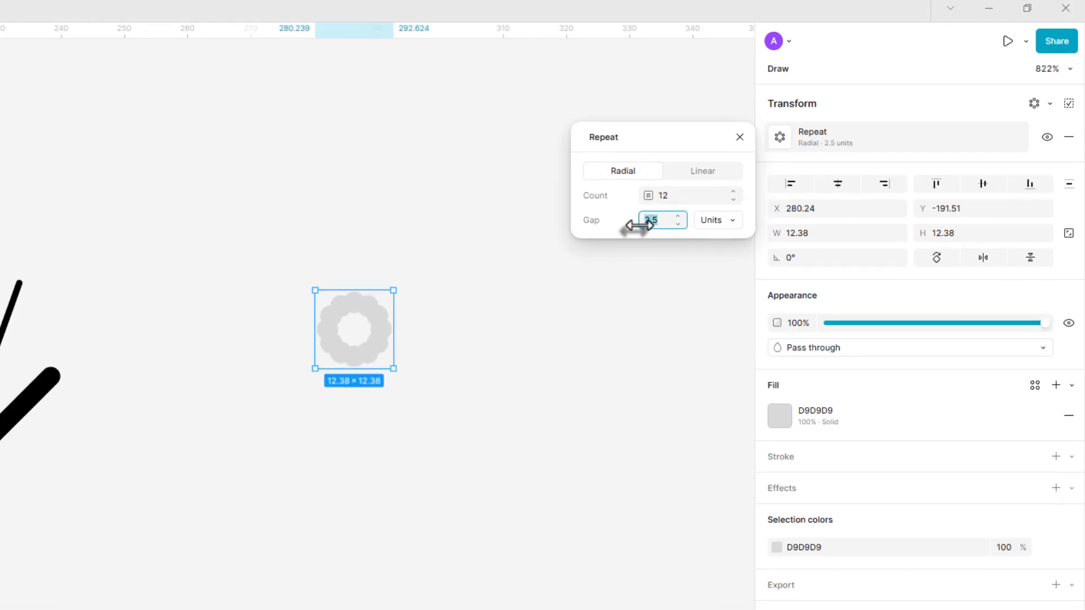
pyautogui.moveTo(639, 234); pyautogui.dragTo(660, 232)
pyautogui.click(538, 217)
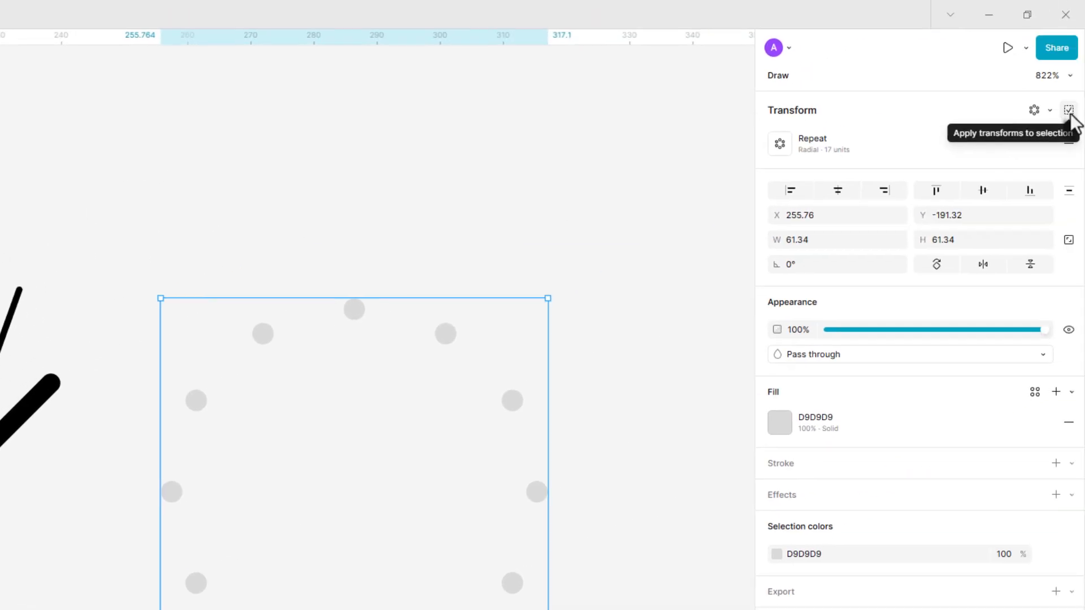
# Step: Apply the repeat transform to turn the circles into separate ellipses and wrap the repeat group in a frame
pyautogui.click(1069, 110)
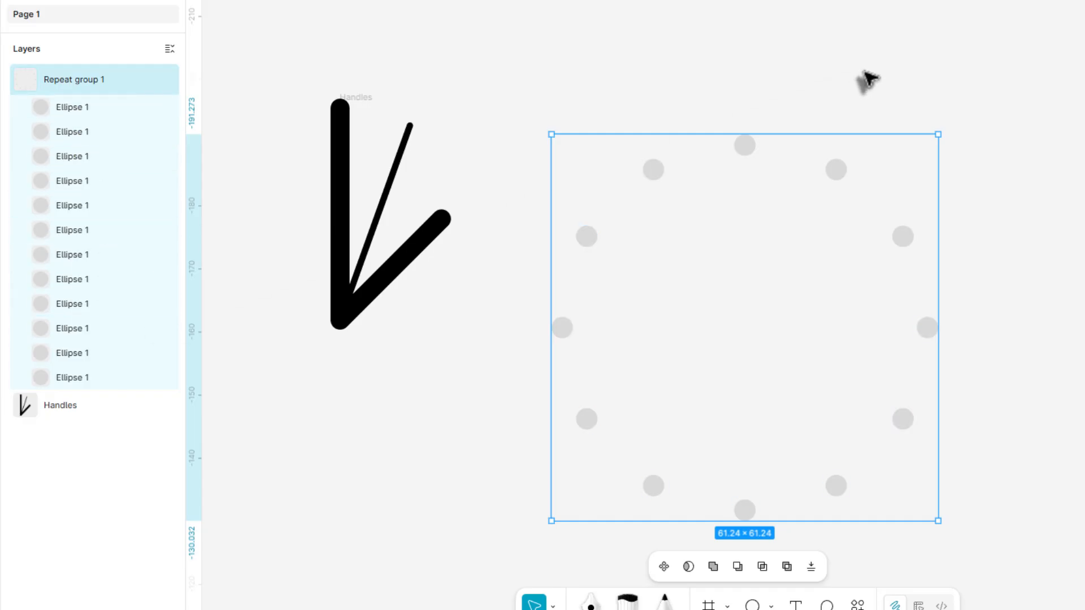
pyautogui.hotkey('ctrl', 'alt', 'g')
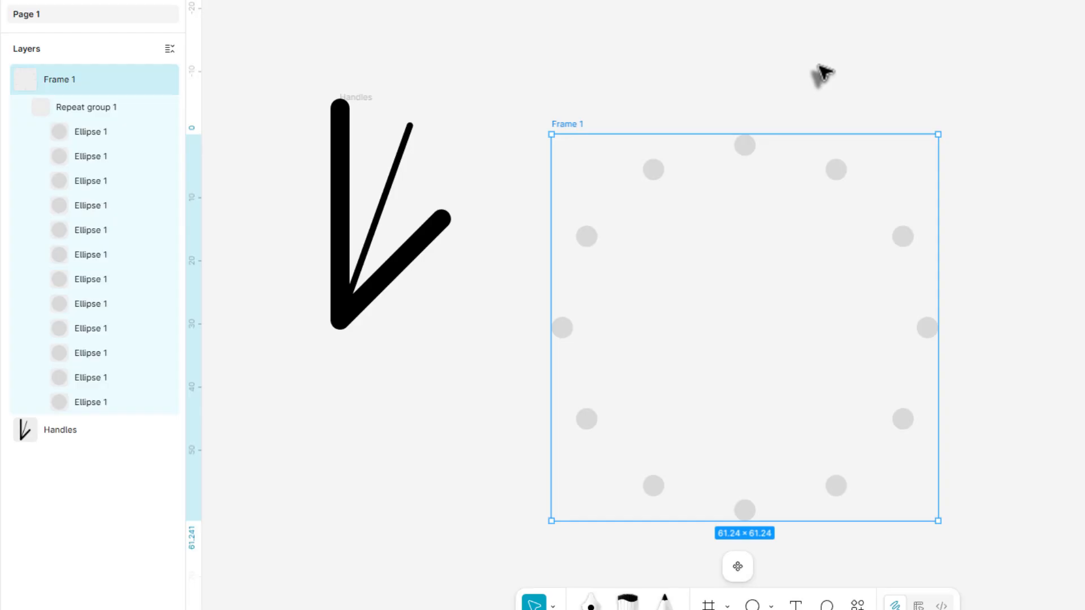
# Step: Rename the frame around the dots as Dial and move the Handles frame so the hands' pivot sits at the dial's centre
pyautogui.doubleClick(59, 81)
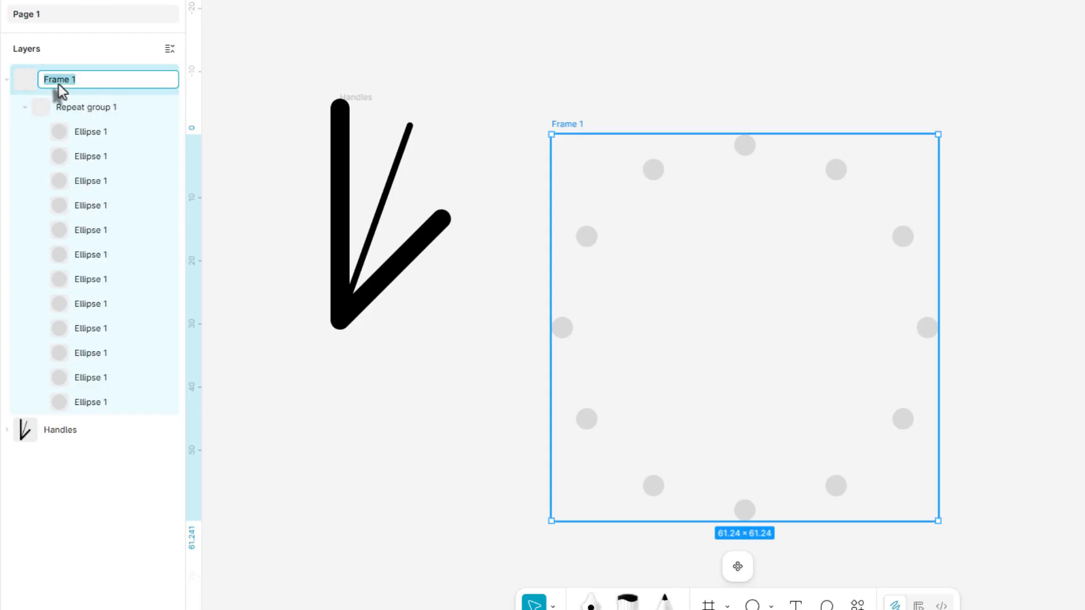
pyautogui.write('Dial')
pyautogui.press('Return')
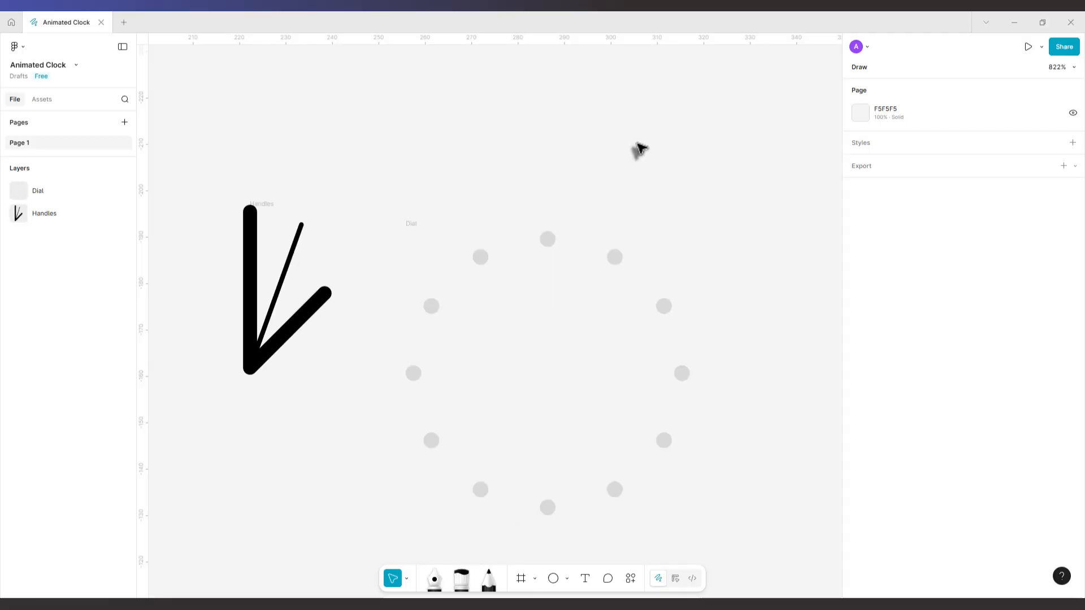
pyautogui.moveTo(266, 207); pyautogui.dragTo(563, 208)
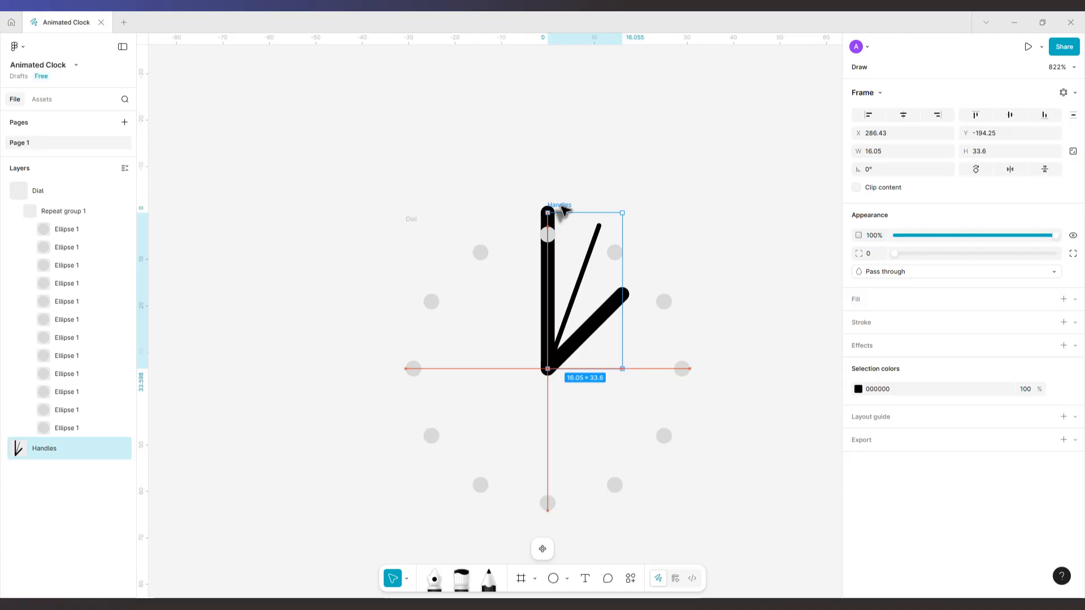
pyautogui.click(535, 203)
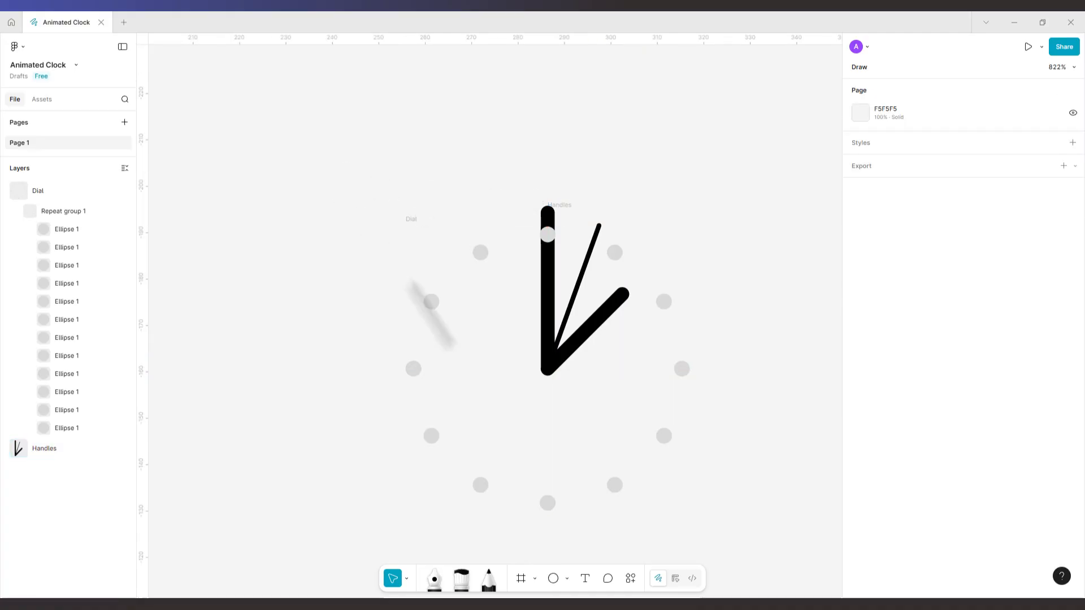
# Step: Scale the Dial frame up proportionally from its centre to about 94 × 94 px
pyautogui.click(415, 221)
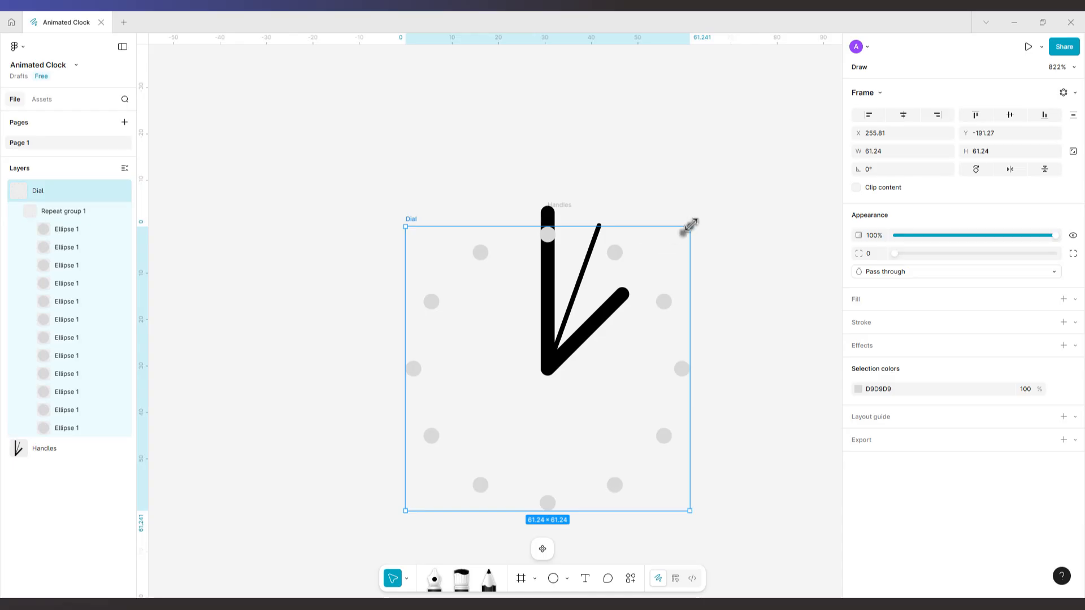
pyautogui.press('k')
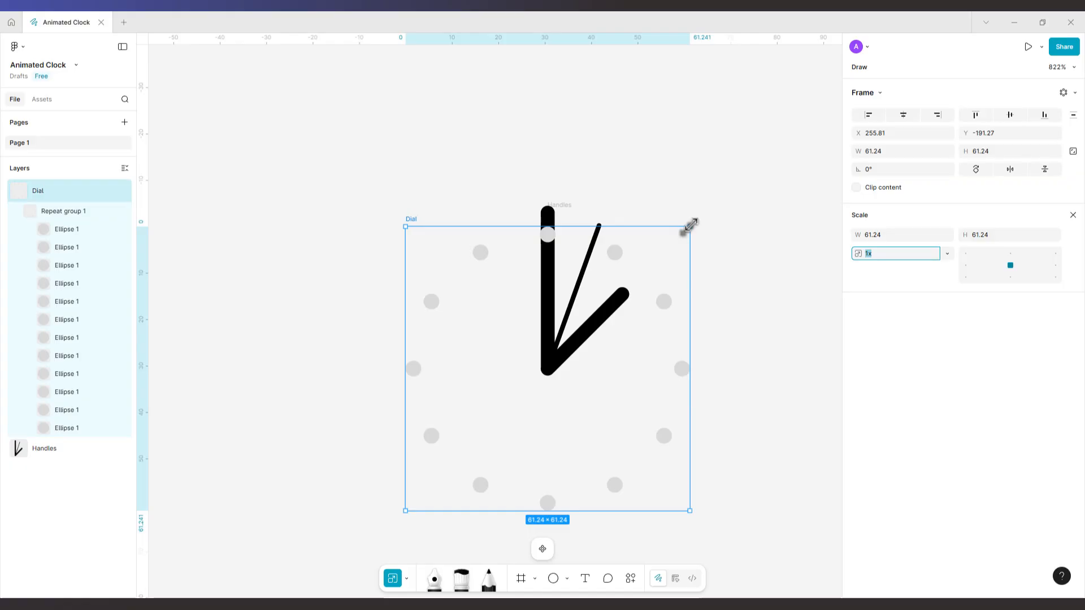
pyautogui.moveTo(691, 225); pyautogui.dragTo(754, 172)
pyautogui.click(565, 218)
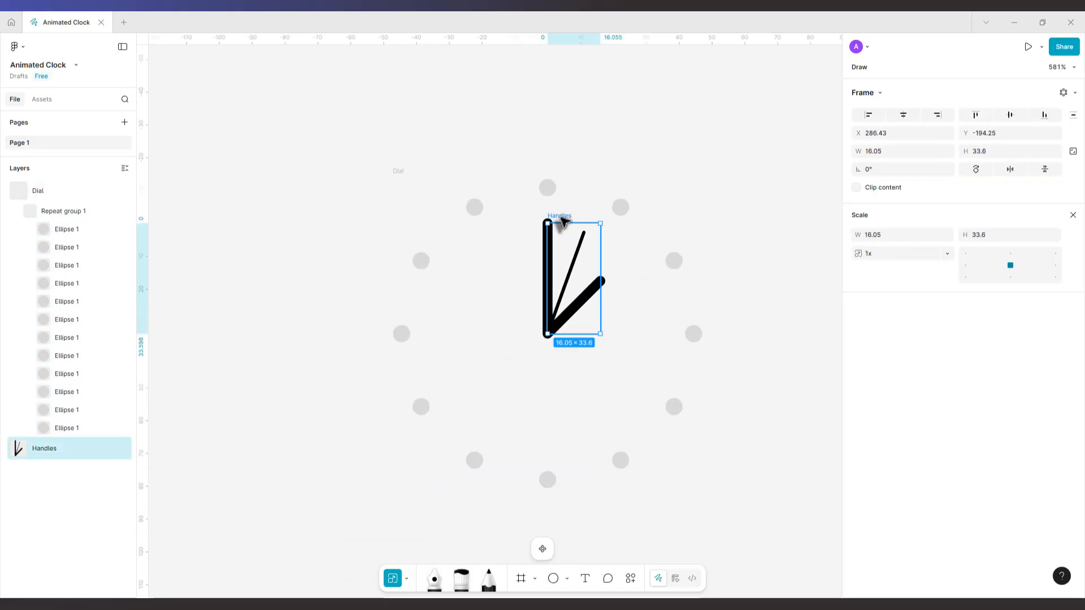
pyautogui.moveTo(561, 217); pyautogui.dragTo(565, 219)
pyautogui.click(667, 176)
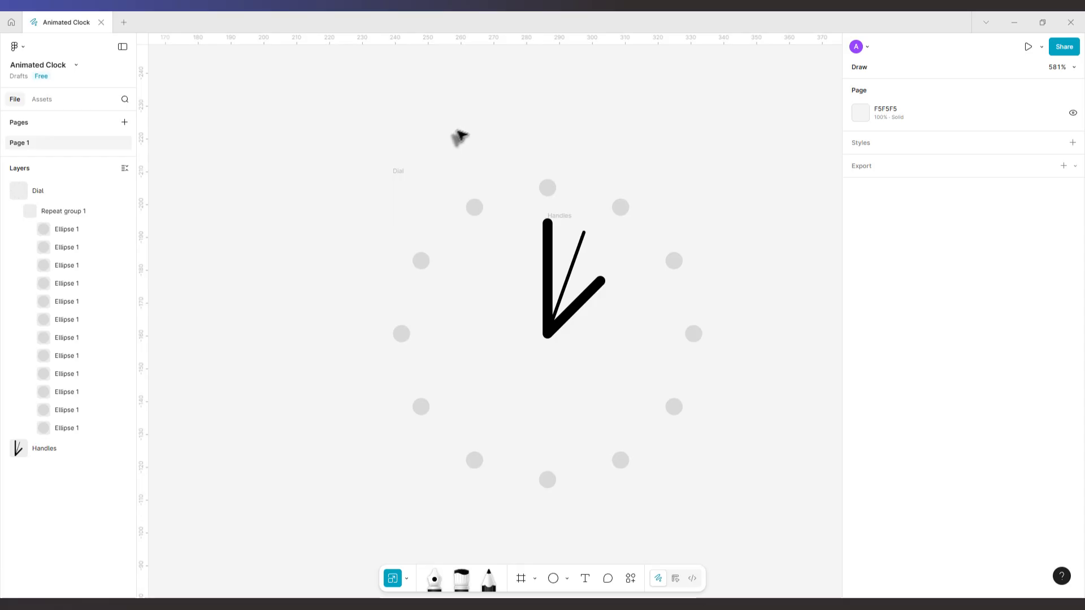
# Step: Apply auto layout to the Dial frame and give it a white FFFFFF fill in Design mode
pyautogui.click(398, 171)
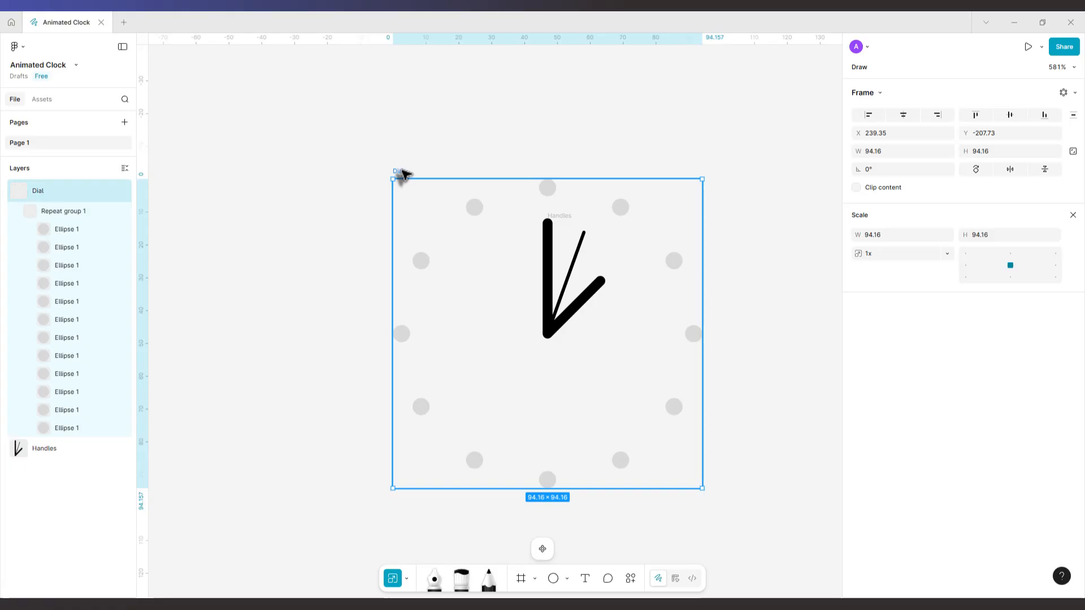
pyautogui.click(17, 211)
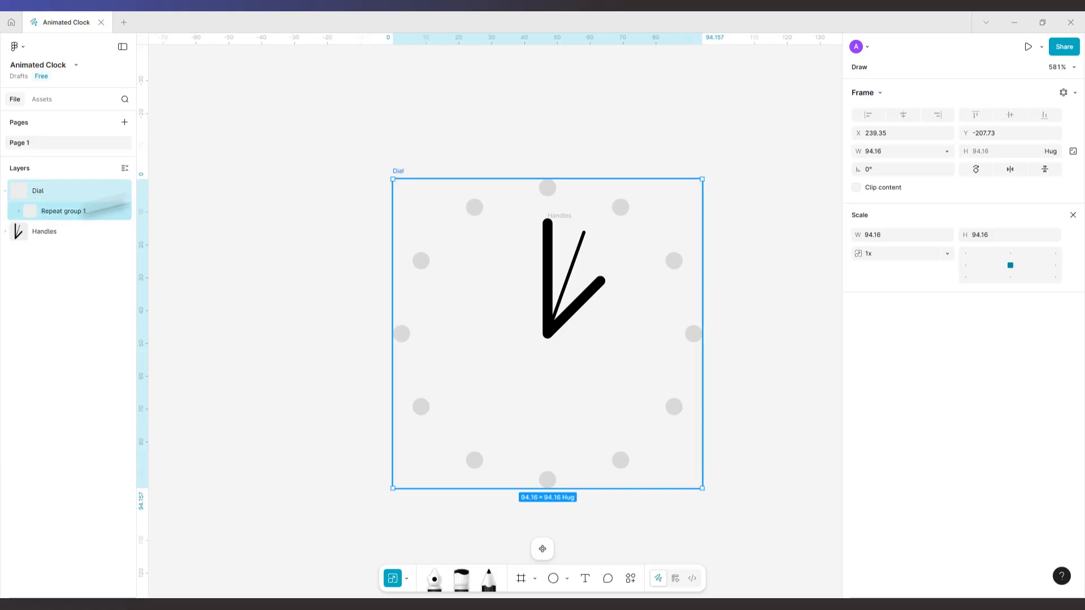
pyautogui.press('v')
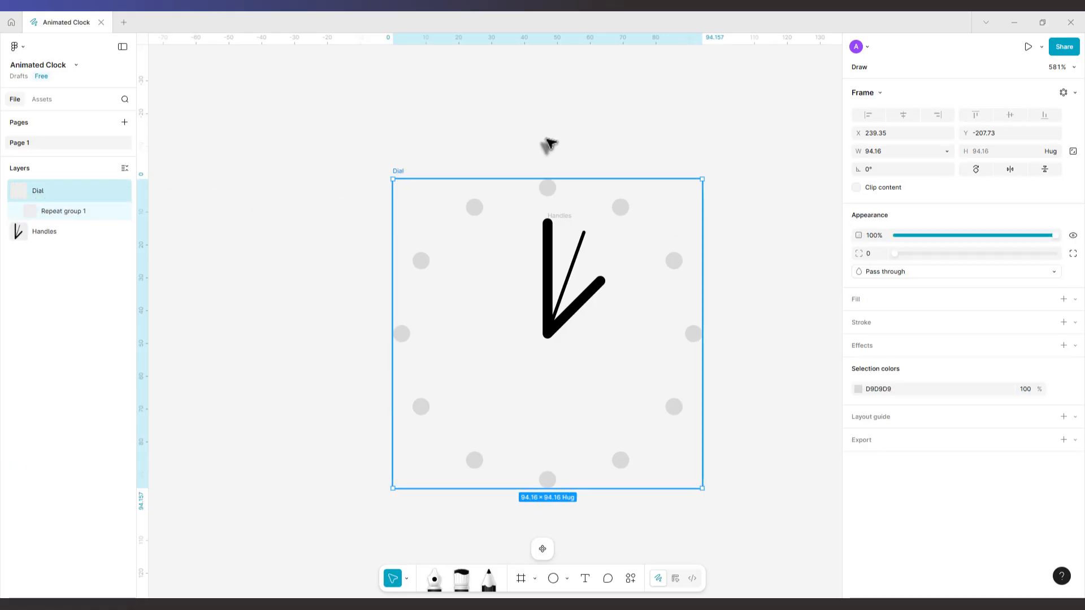
pyautogui.click(681, 579)
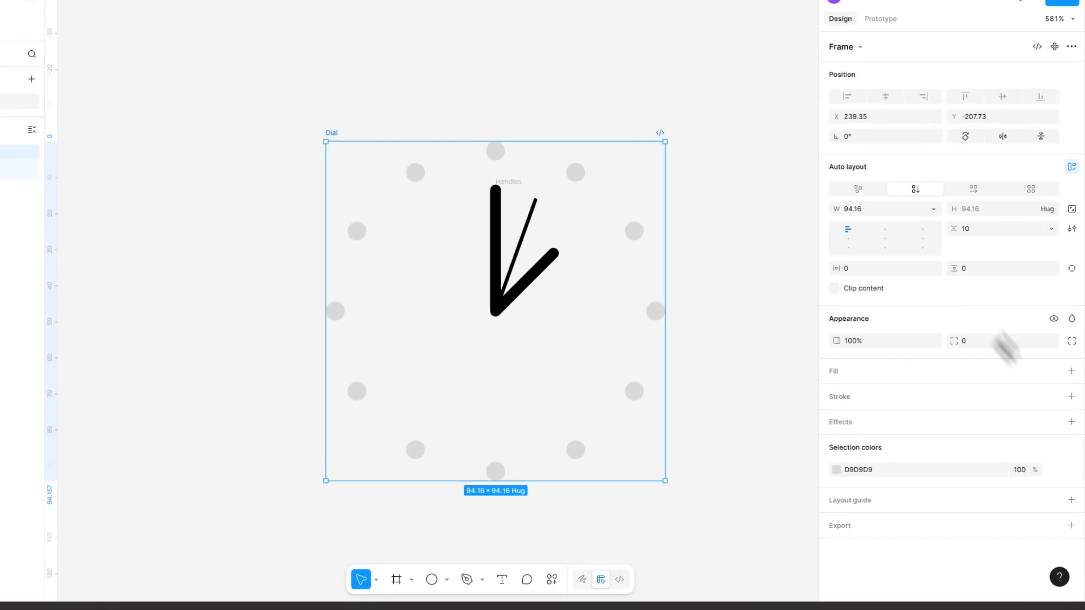
pyautogui.click(1072, 371)
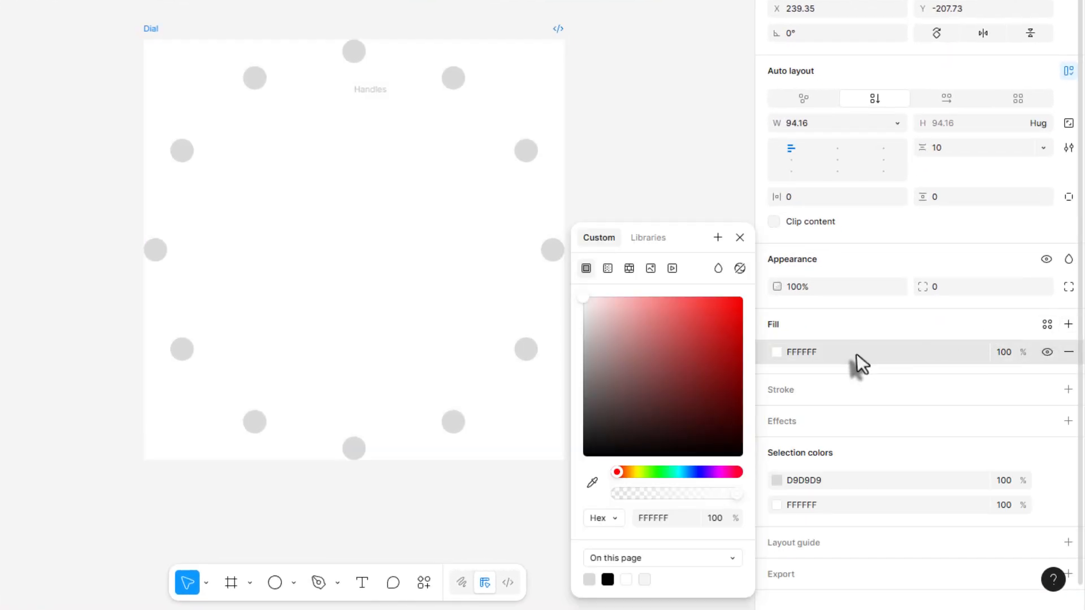
# Step: Set the Dial frame's horizontal and vertical padding to 16 and make its width hug the contents
pyautogui.click(822, 198)
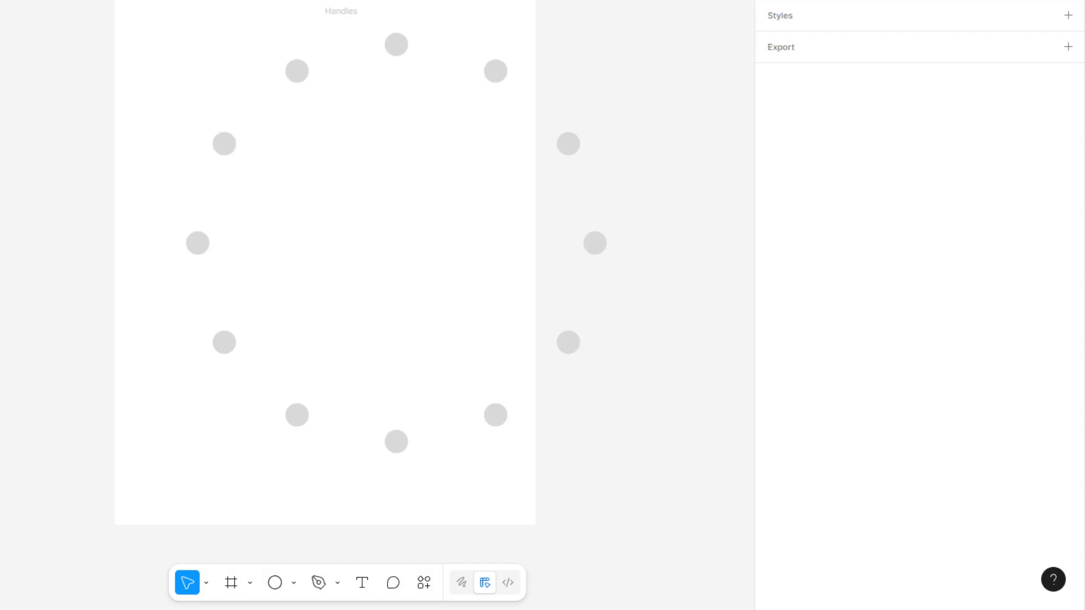
pyautogui.click(29, 200)
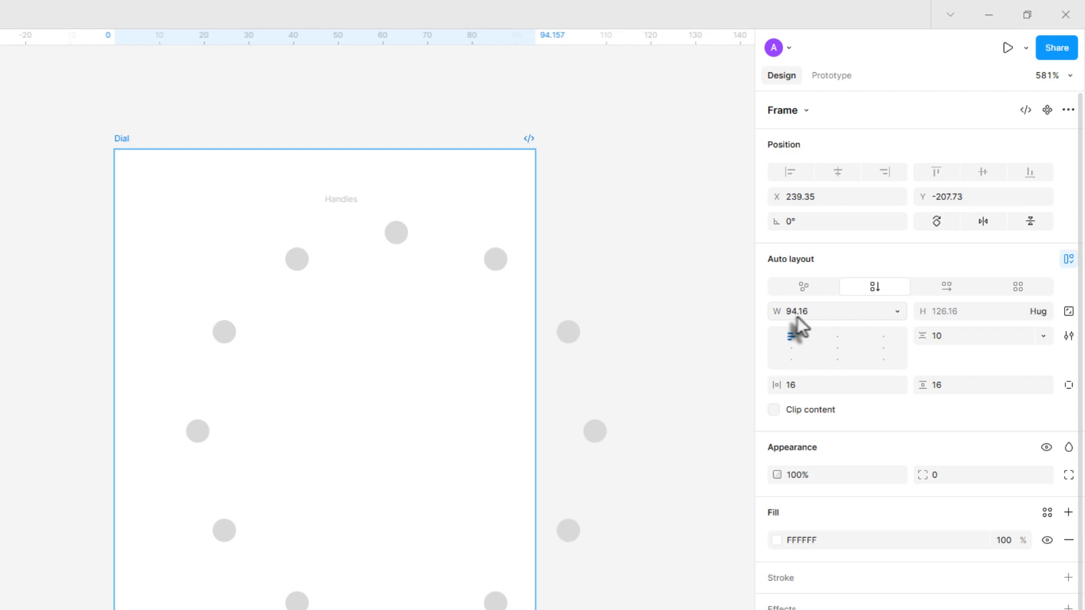
pyautogui.click(897, 312)
pyautogui.click(854, 329)
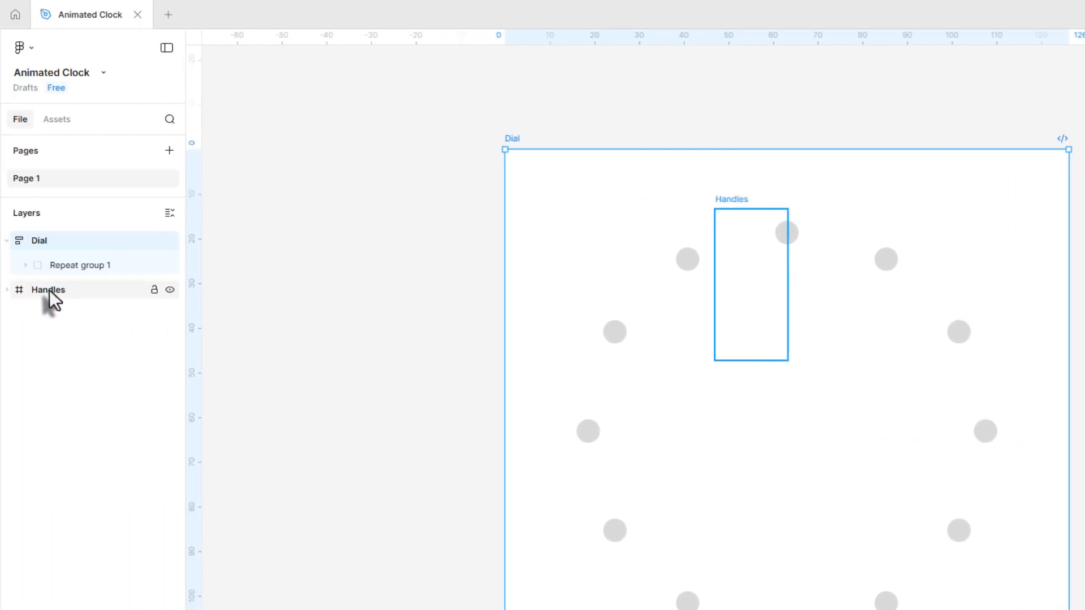
# Step: Bring the Handles frame above Dial in the layer order and move the hands' pivot to the dial's centre
pyautogui.moveTo(49, 290); pyautogui.dragTo(100, 236)
pyautogui.moveTo(763, 356); pyautogui.dragTo(838, 425)
# Step: Round the Dial frame into a circle with a corner radius of 700 and turn on clip content
pyautogui.click(512, 139)
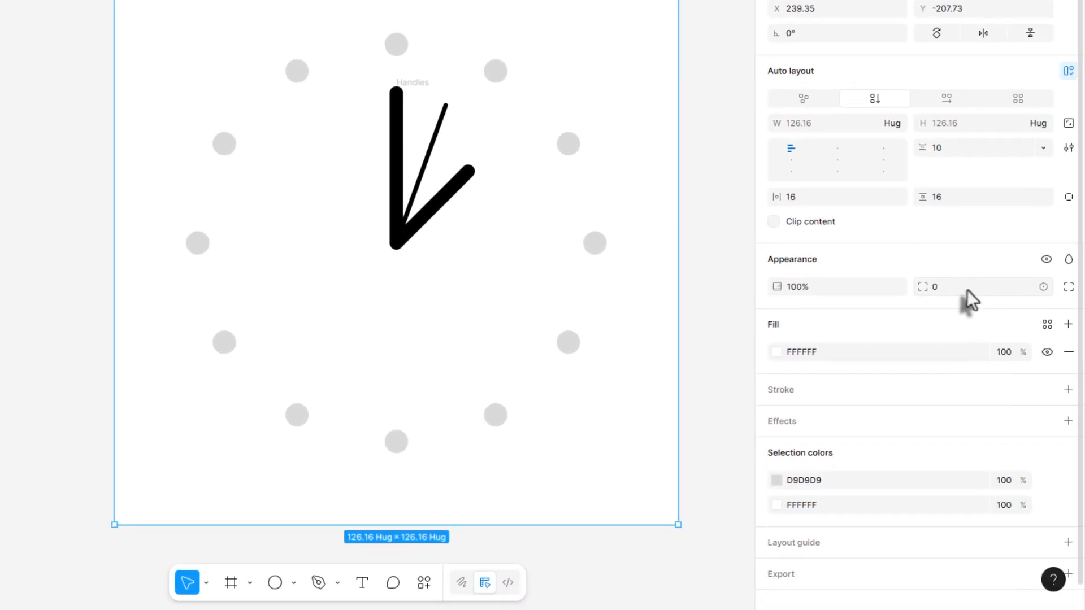
pyautogui.click(961, 292)
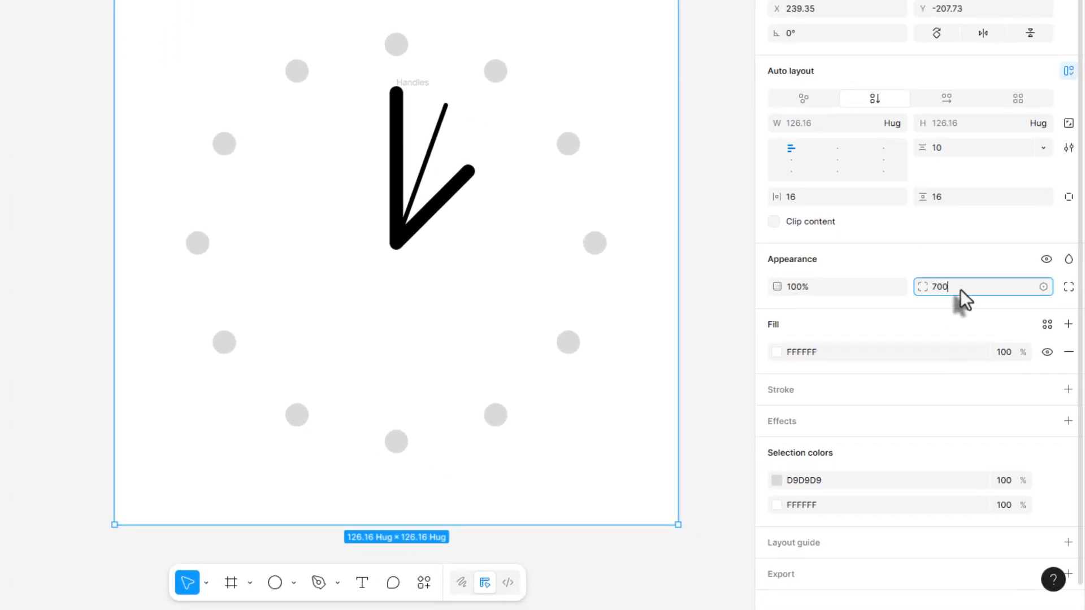
pyautogui.press('Tab')
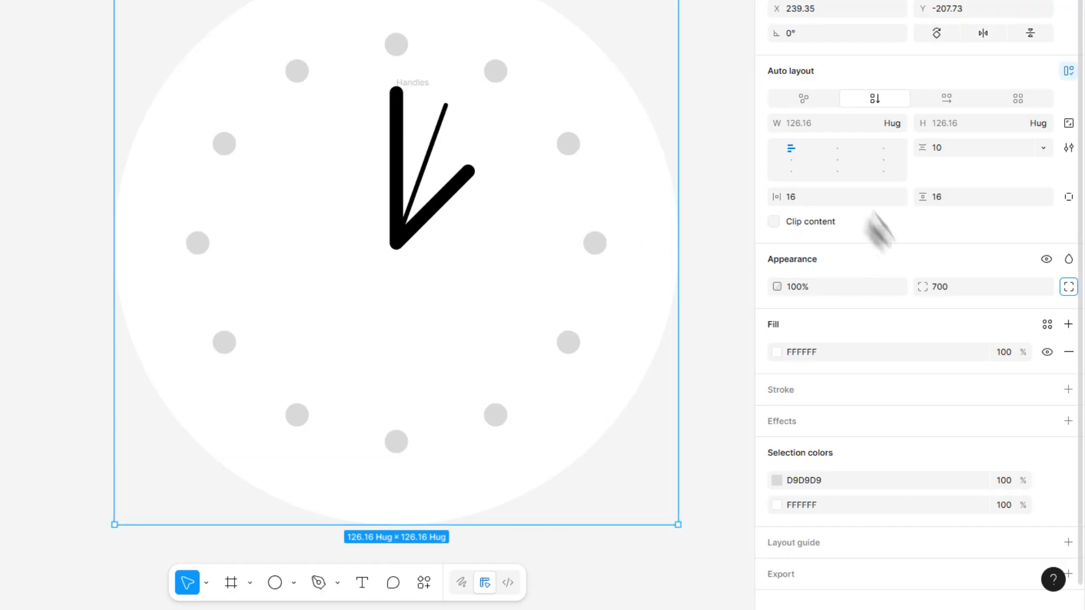
pyautogui.click(828, 220)
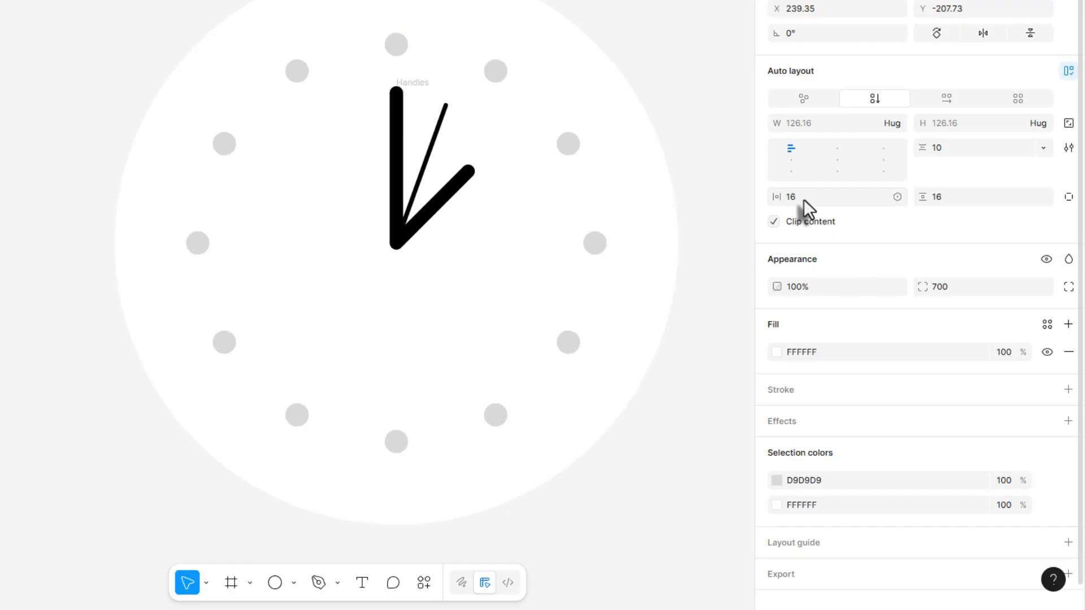
# Step: Set the Dial frame's horizontal and vertical padding to 8 and recentre the Handles frame on the dial
pyautogui.write('8')
pyautogui.press('Tab')
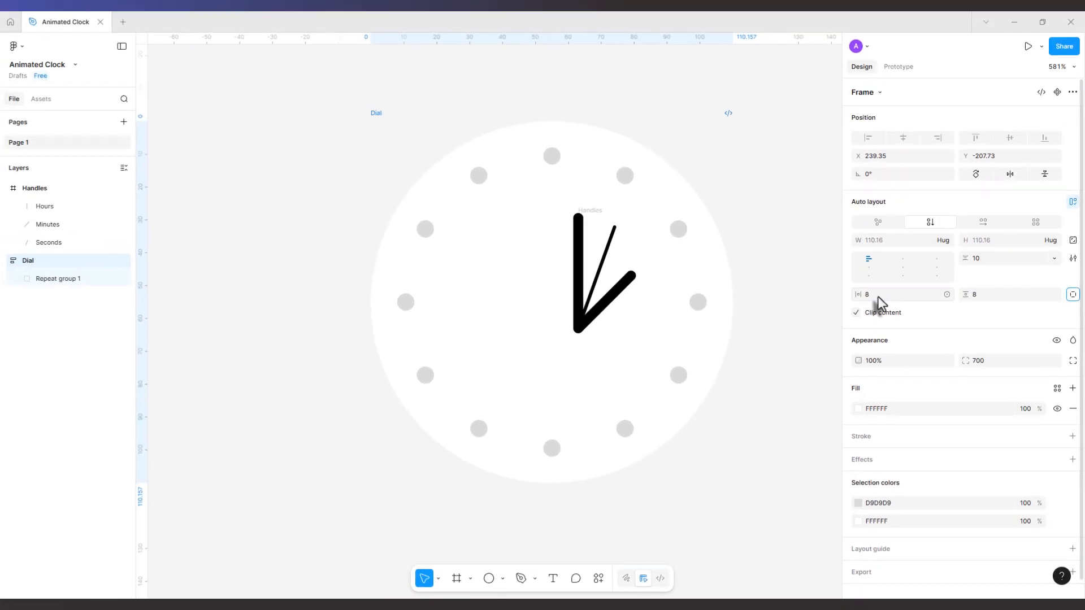
pyautogui.write('8')
pyautogui.moveTo(599, 215); pyautogui.dragTo(570, 186)
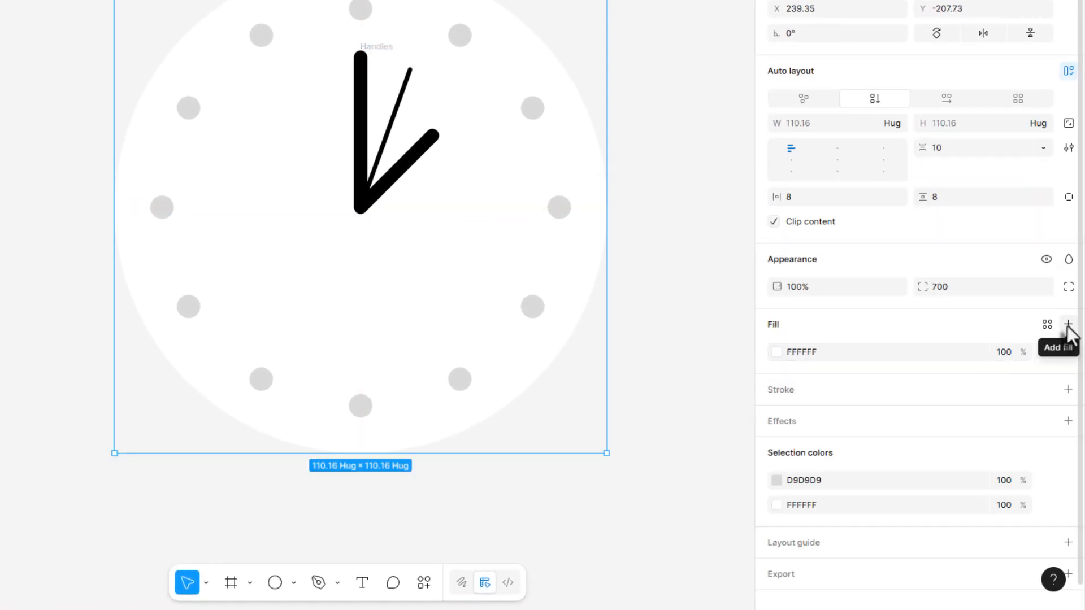
# Step: Add a second fill to the Dial frame using the image file "image sample text" at 20% opacity
pyautogui.click(1069, 325)
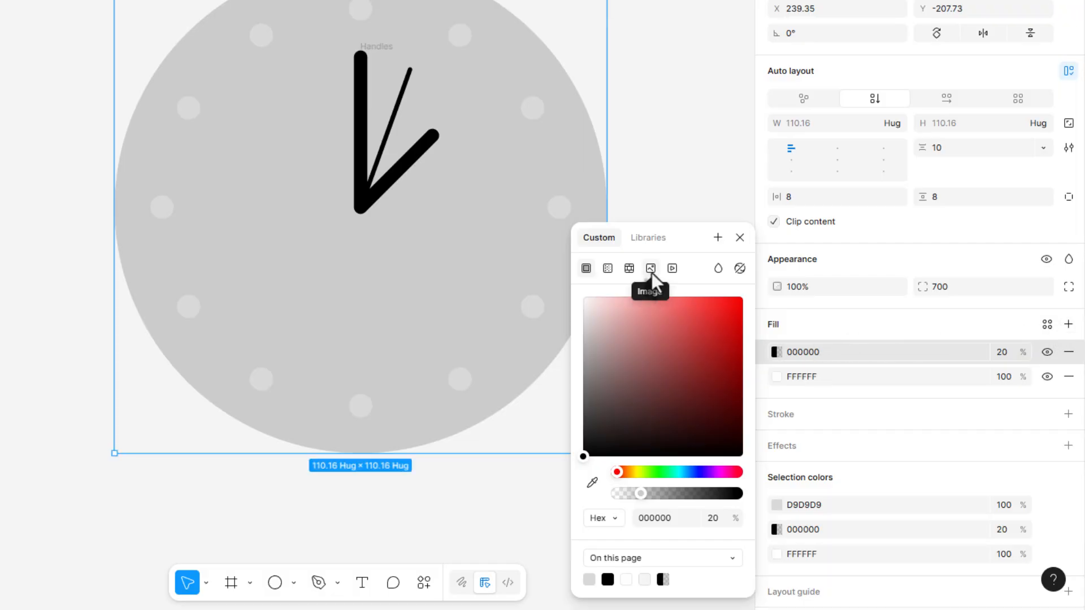
pyautogui.click(652, 269)
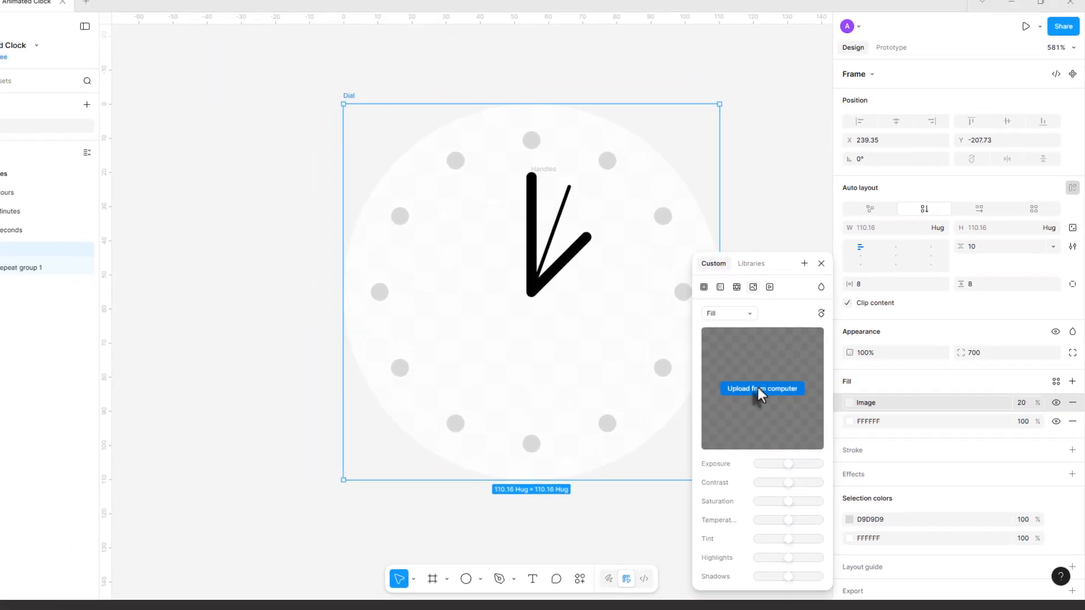
pyautogui.click(759, 389)
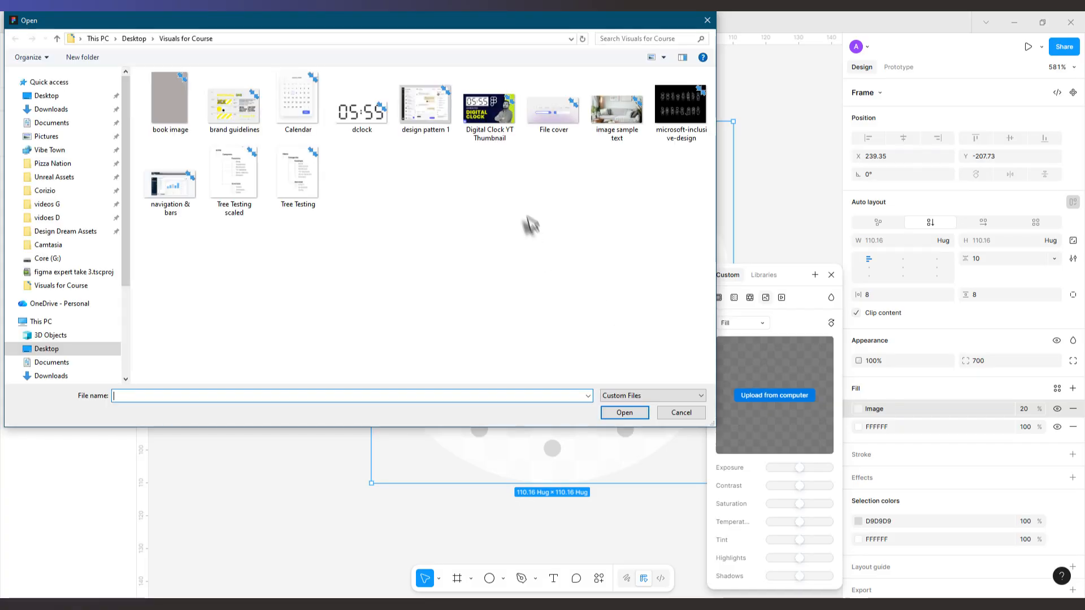
pyautogui.doubleClick(607, 119)
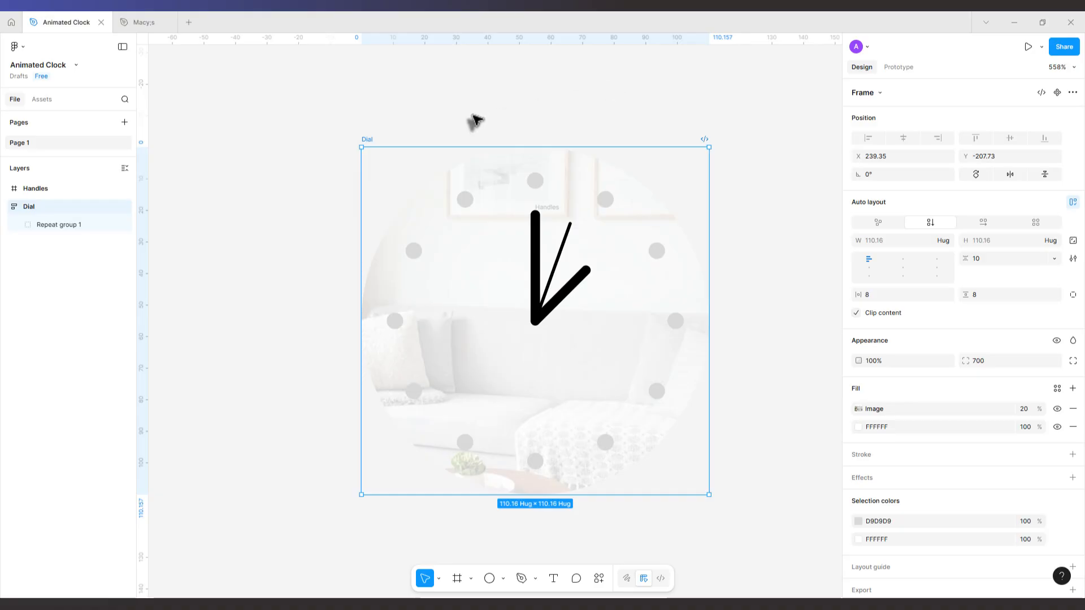
# Step: Wrap the Dial in a new auto layout frame and name it Background
pyautogui.hotkey('shift', 'a')
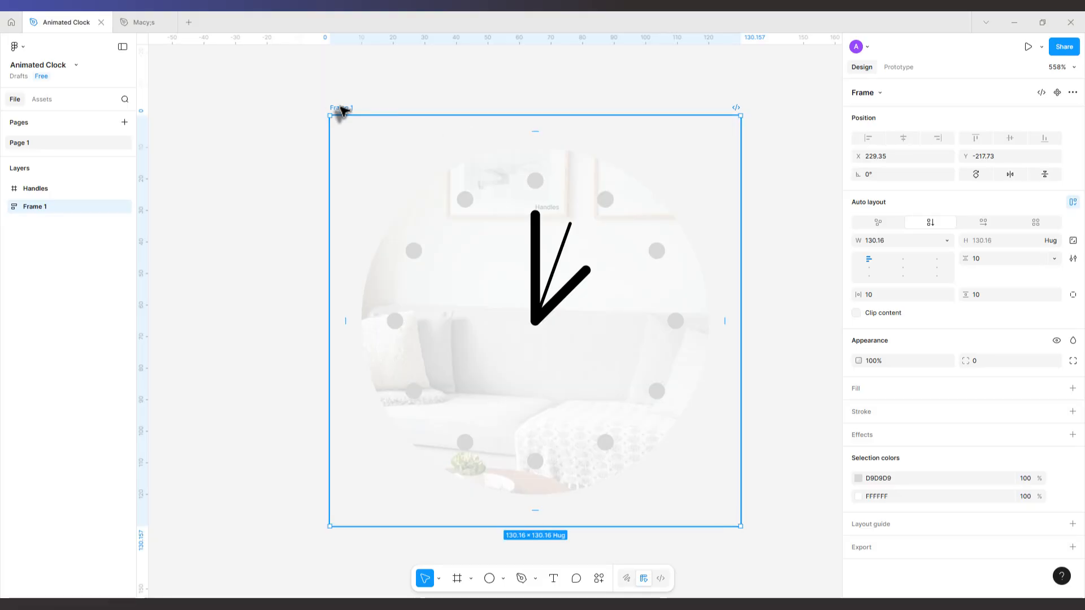
pyautogui.doubleClick(40, 210)
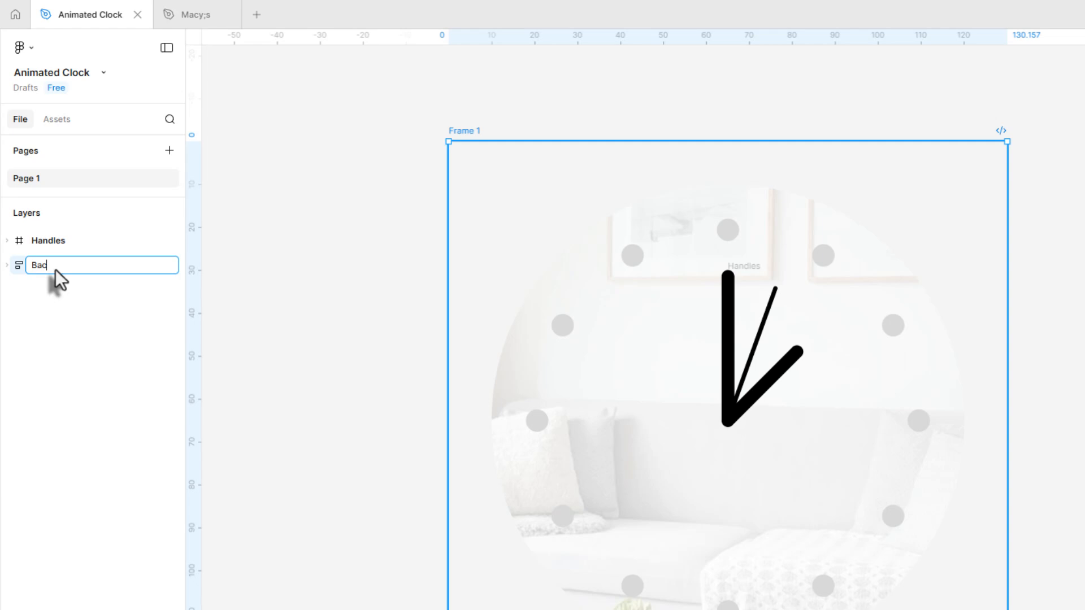
pyautogui.write('Background')
pyautogui.press('Return')
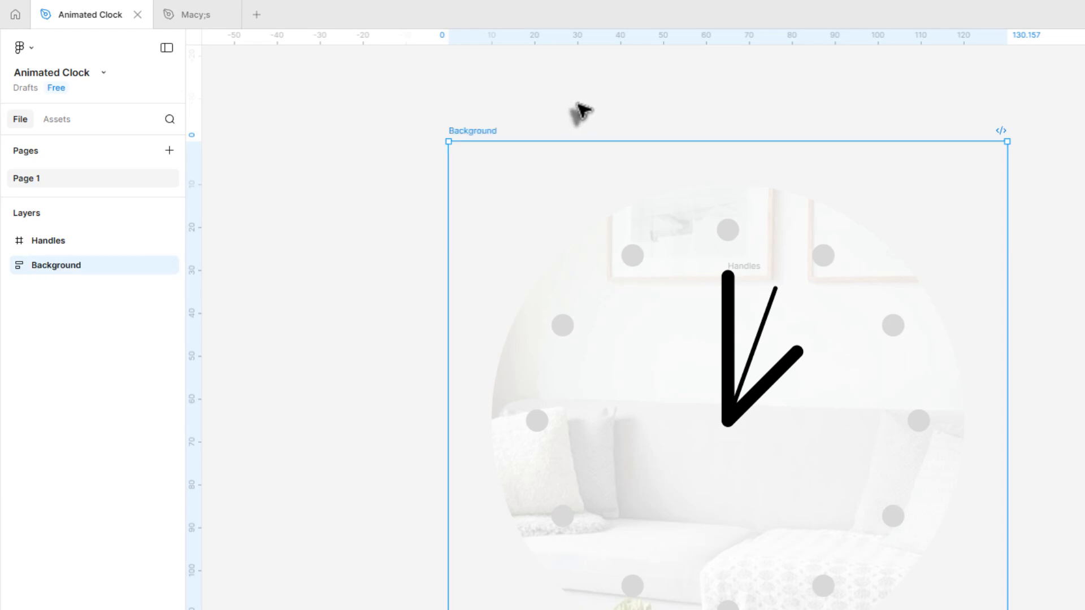
# Step: Change the Dial's white FFFFFF fill to a linear gradient and set its 100% stop to blue-violet 5001EE
pyautogui.click(7, 267)
pyautogui.click(60, 294)
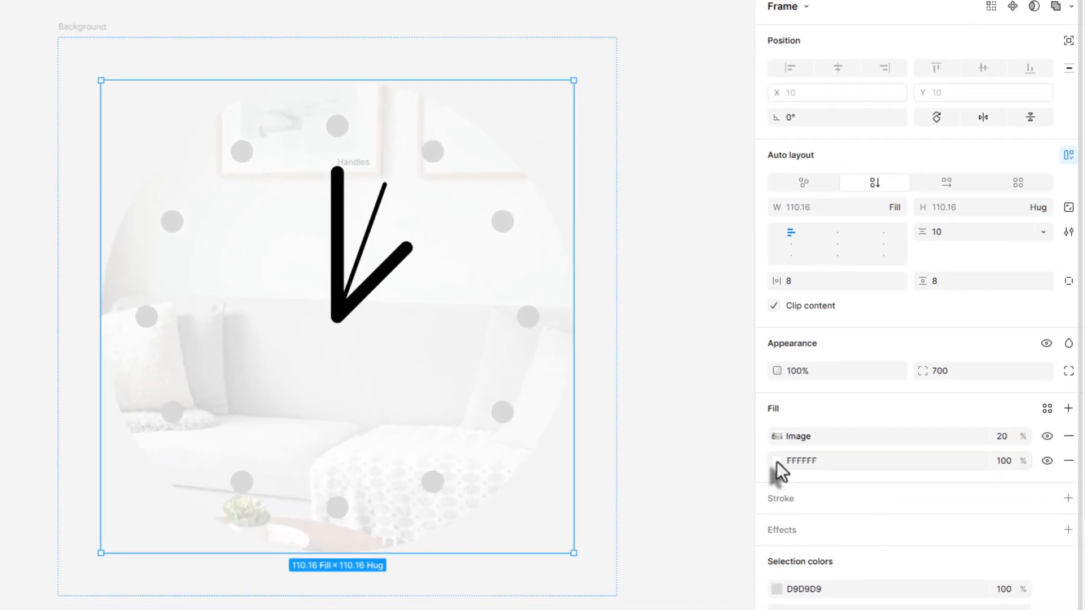
pyautogui.click(776, 462)
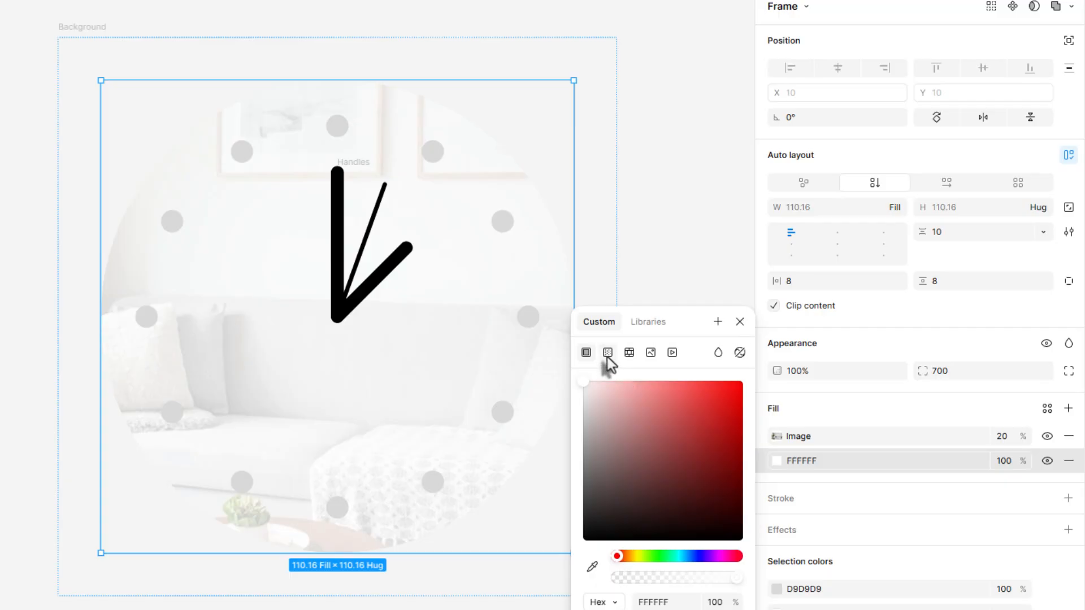
pyautogui.click(608, 353)
pyautogui.click(755, 465)
pyautogui.click(669, 498)
pyautogui.click(697, 376)
# Step: Set the 0% stop of the Dial's gradient to dark purple 413558
pyautogui.click(755, 448)
pyautogui.click(676, 376)
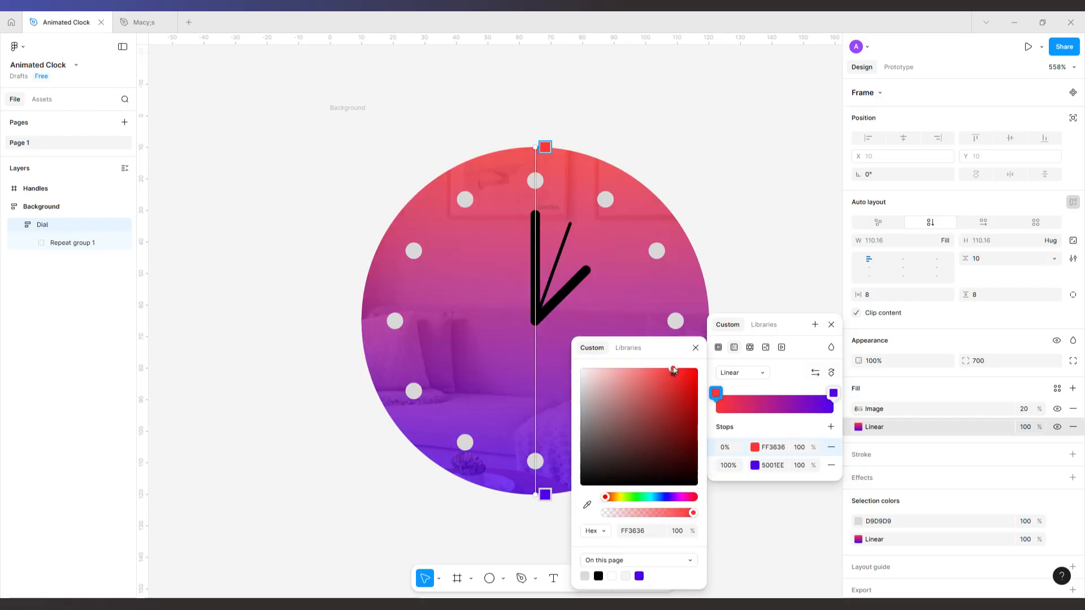
pyautogui.click(669, 498)
pyautogui.moveTo(678, 419); pyautogui.dragTo(628, 446)
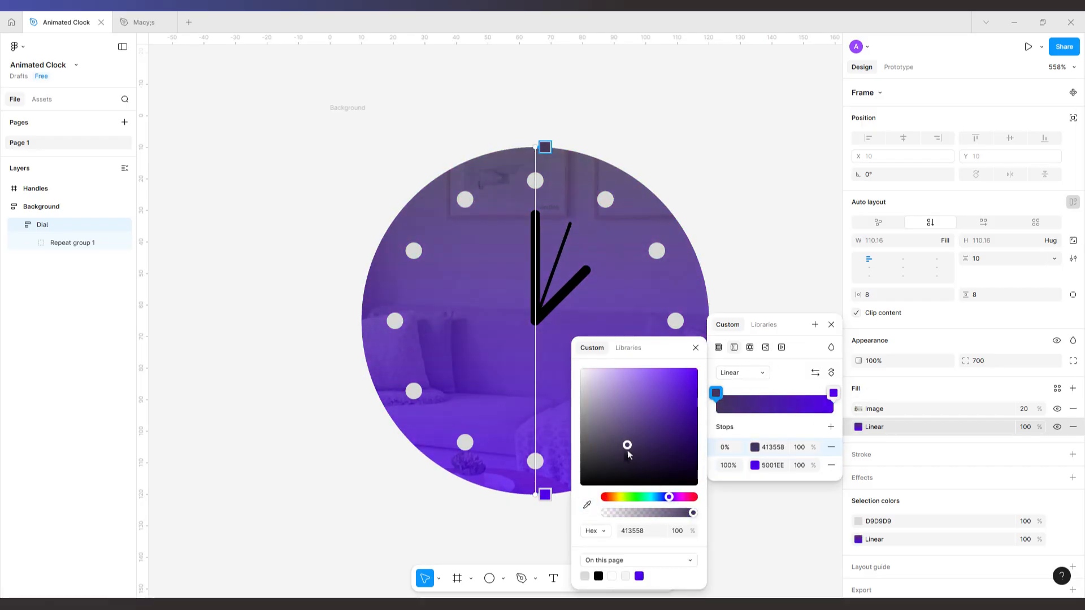
pyautogui.click(830, 325)
# Step: Add a solid fill to the Background frame and colour it dark purple 2F135C, starting from a shade sampled off the dial
pyautogui.press('Escape')
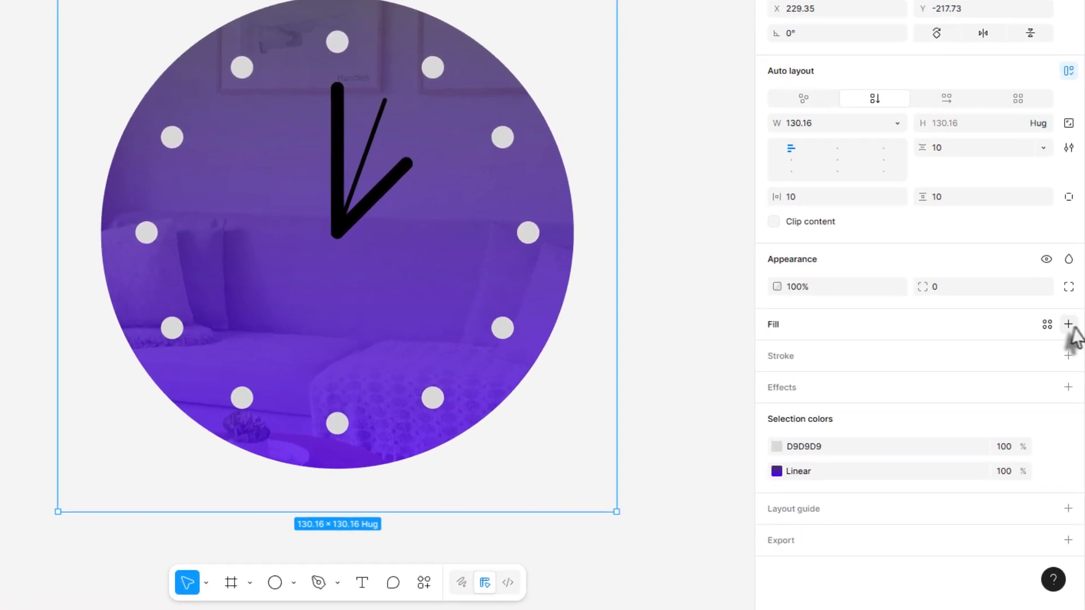
pyautogui.click(1071, 327)
pyautogui.press('i')
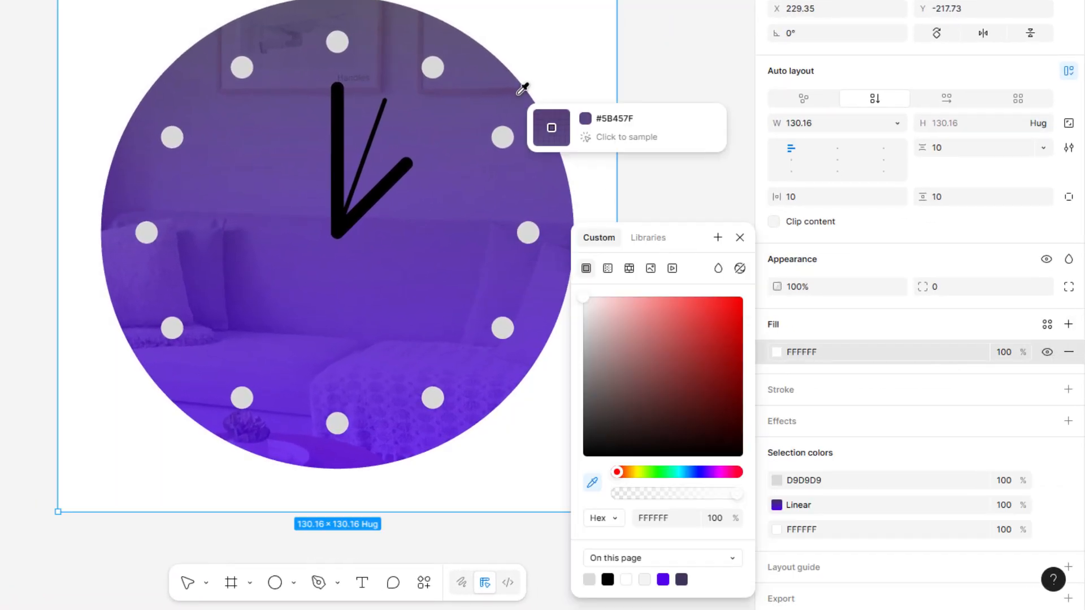
pyautogui.click(519, 94)
pyautogui.moveTo(656, 376); pyautogui.dragTo(709, 399)
pyautogui.click(833, 325)
# Step: Apply a Glass effect to the Dial frame and lower its linear gradient fill to 20% opacity
pyautogui.click(596, 201)
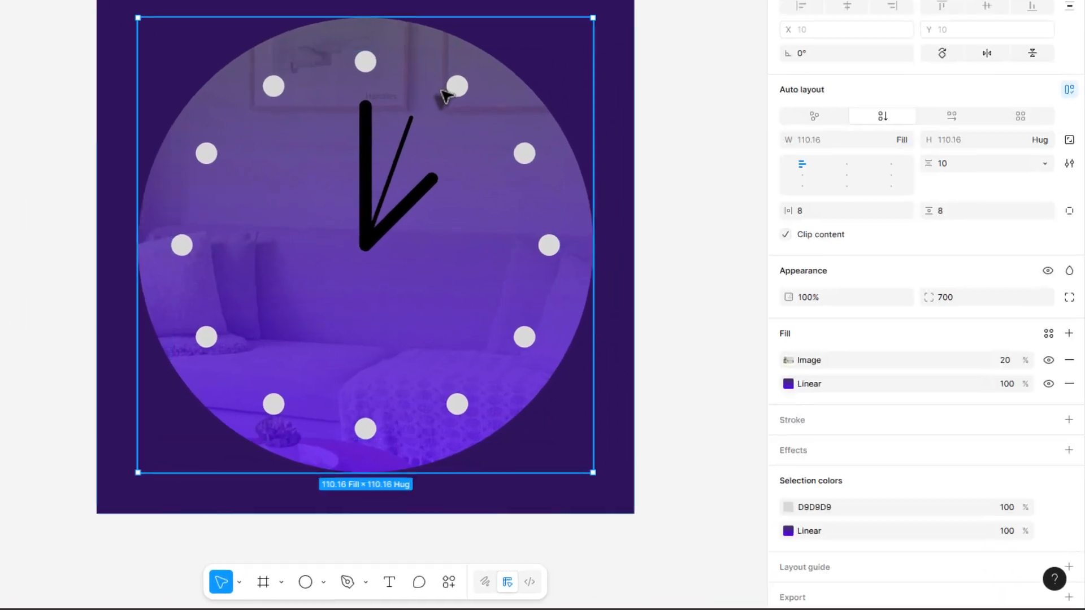
pyautogui.click(1068, 446)
pyautogui.click(635, 440)
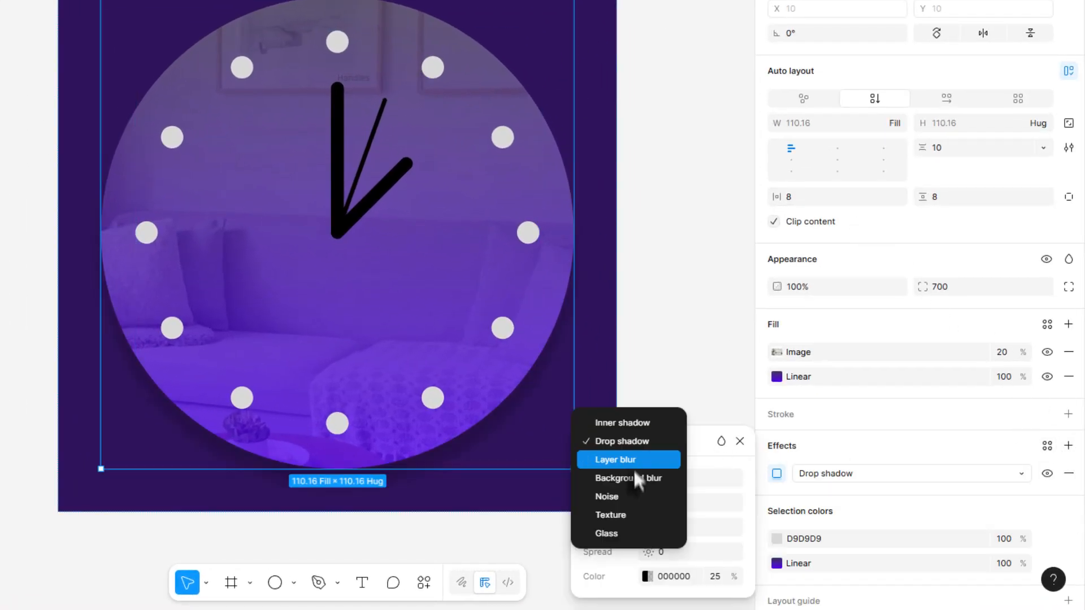
pyautogui.click(629, 530)
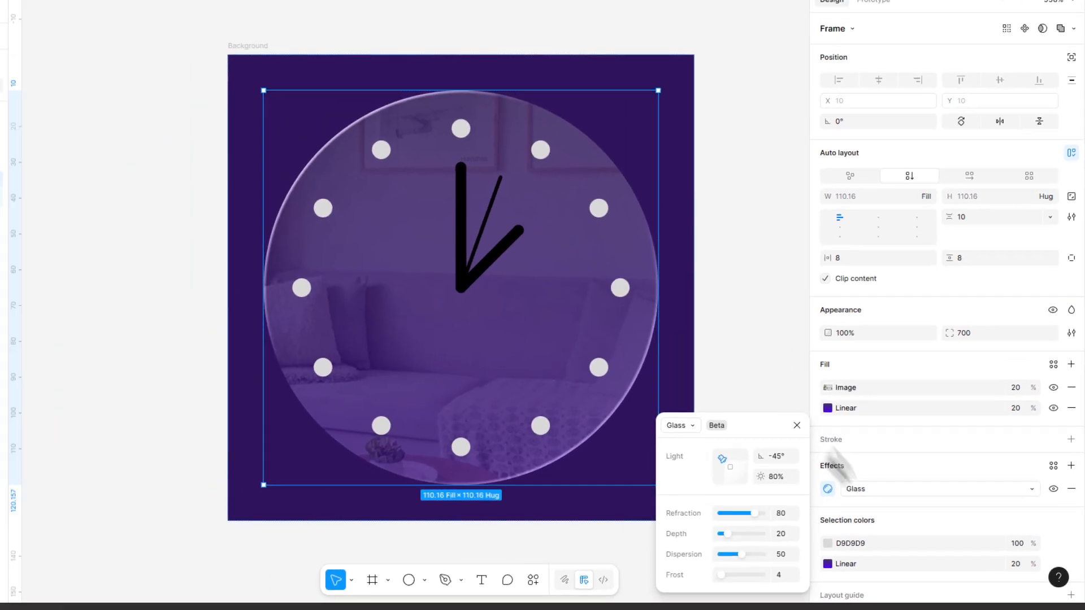
pyautogui.click(686, 339)
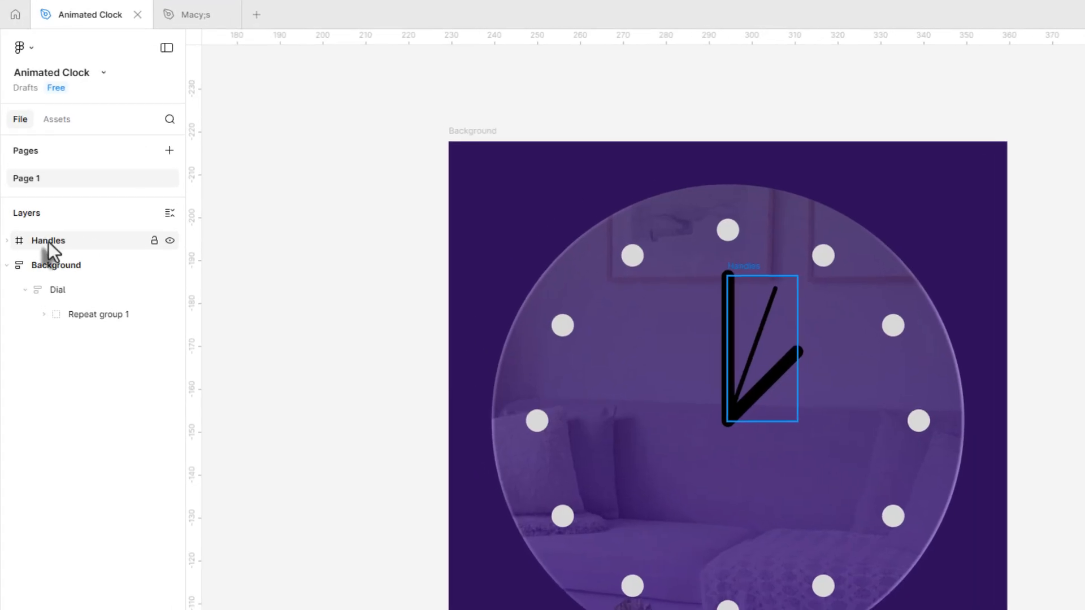
# Step: Nest the Handles frame inside Dial, make it ignore auto layout, and place it so the hands pivot at the dial's centre
pyautogui.click(49, 242)
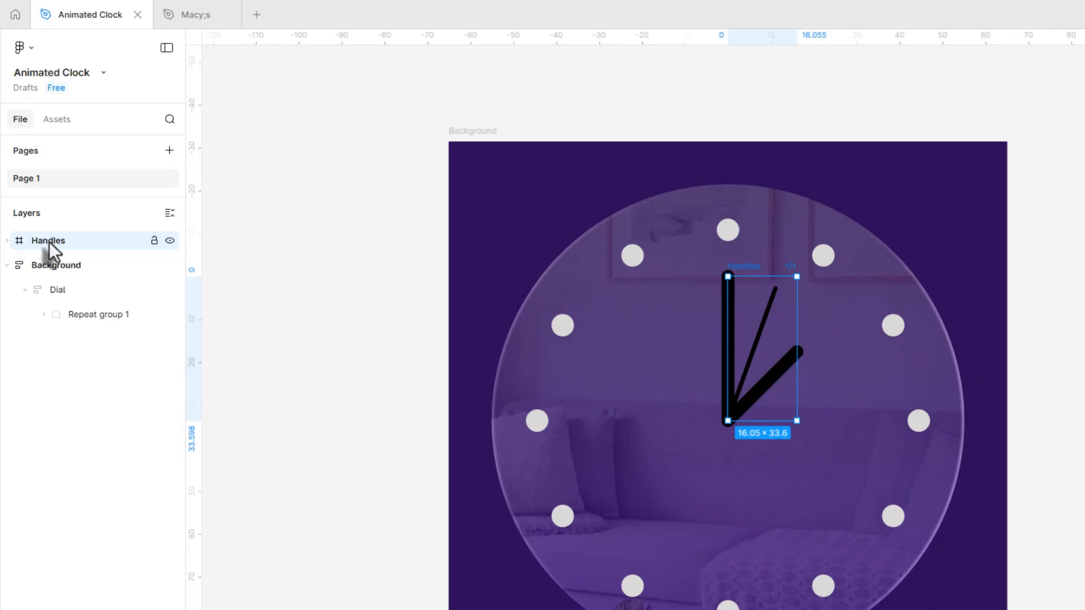
pyautogui.moveTo(49, 242); pyautogui.dragTo(73, 297)
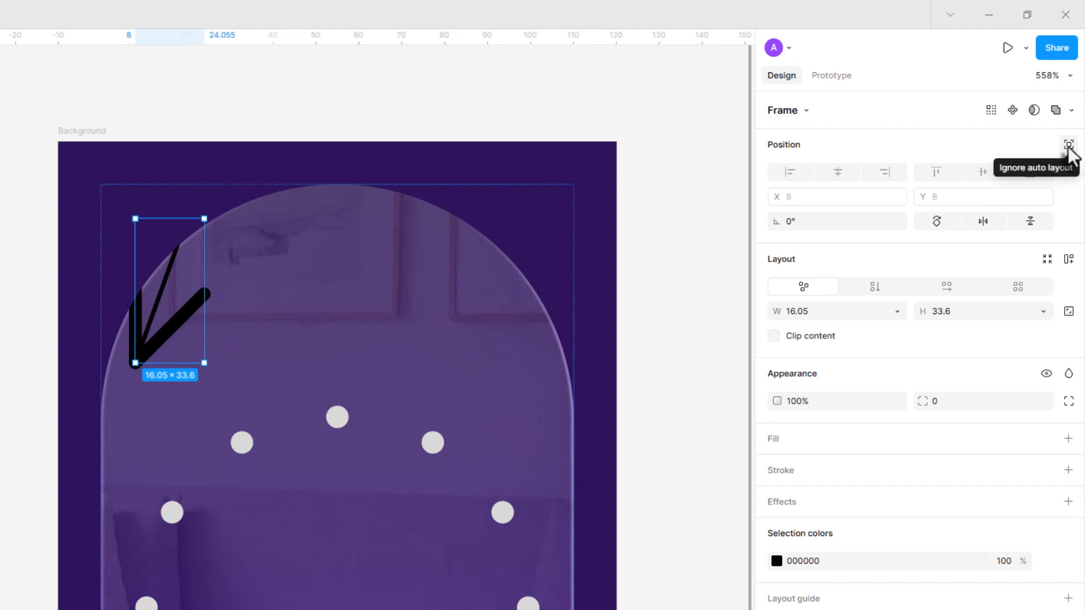
pyautogui.click(1069, 145)
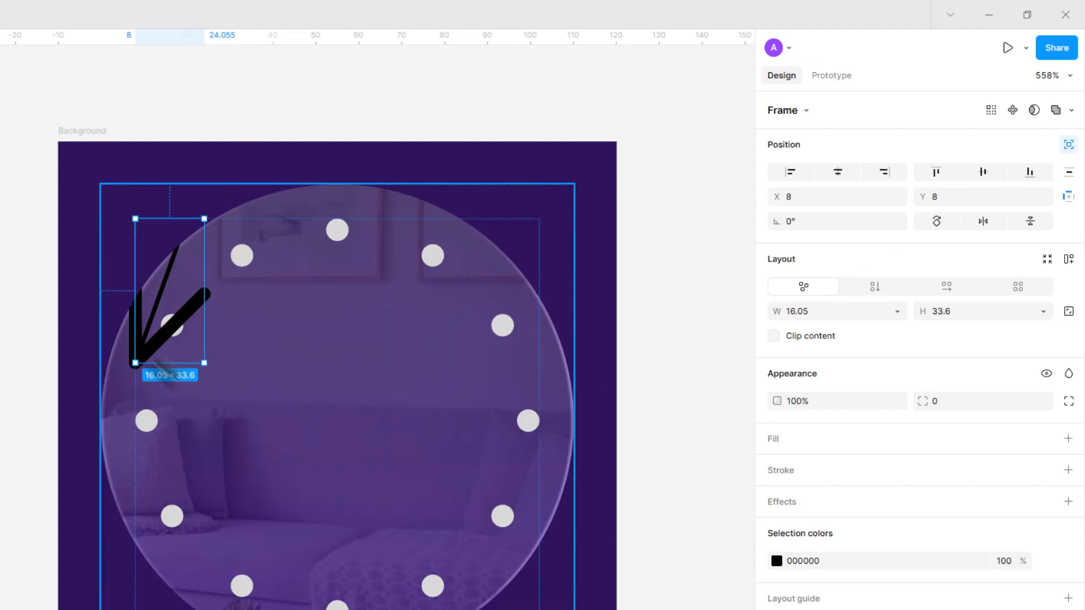
pyautogui.moveTo(175, 334); pyautogui.dragTo(376, 398)
# Step: Recolour all the clock hands in the Handles frame to white FFFFFF
pyautogui.click(827, 563)
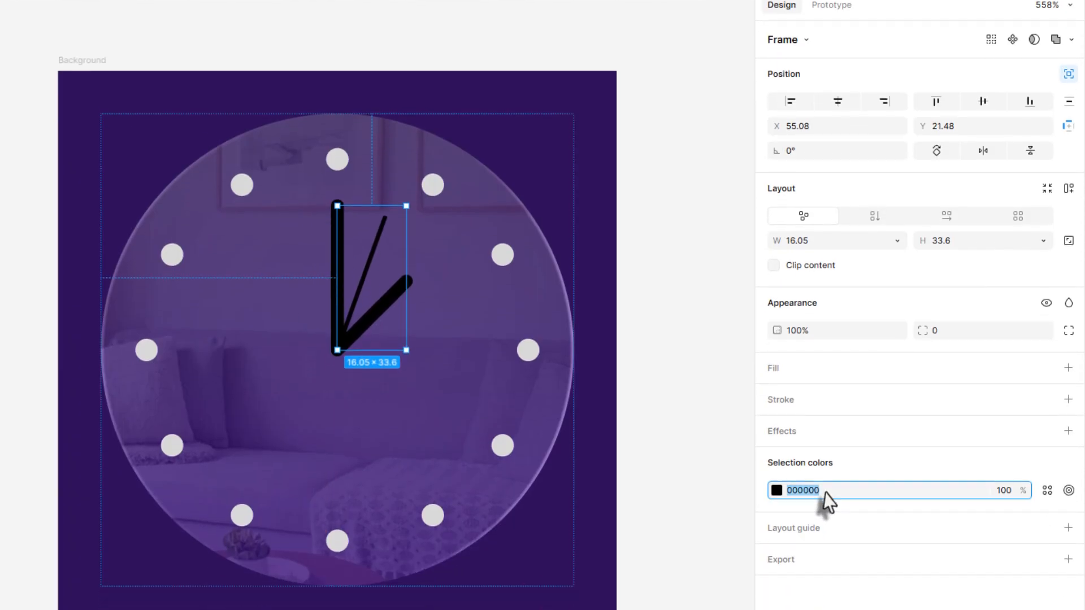
pyautogui.write('f')
pyautogui.press('Tab')
# Step: Round the corners of the Background frame with a radius of 22
pyautogui.click(597, 10)
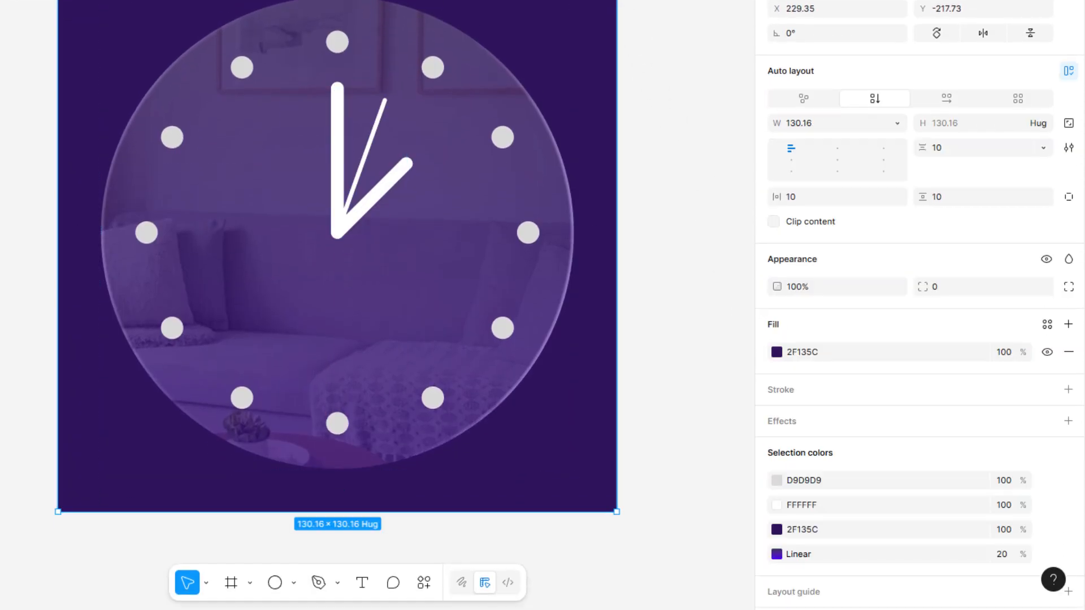
pyautogui.click(924, 281)
pyautogui.moveTo(925, 281); pyautogui.dragTo(126, 371)
pyautogui.click(704, 114)
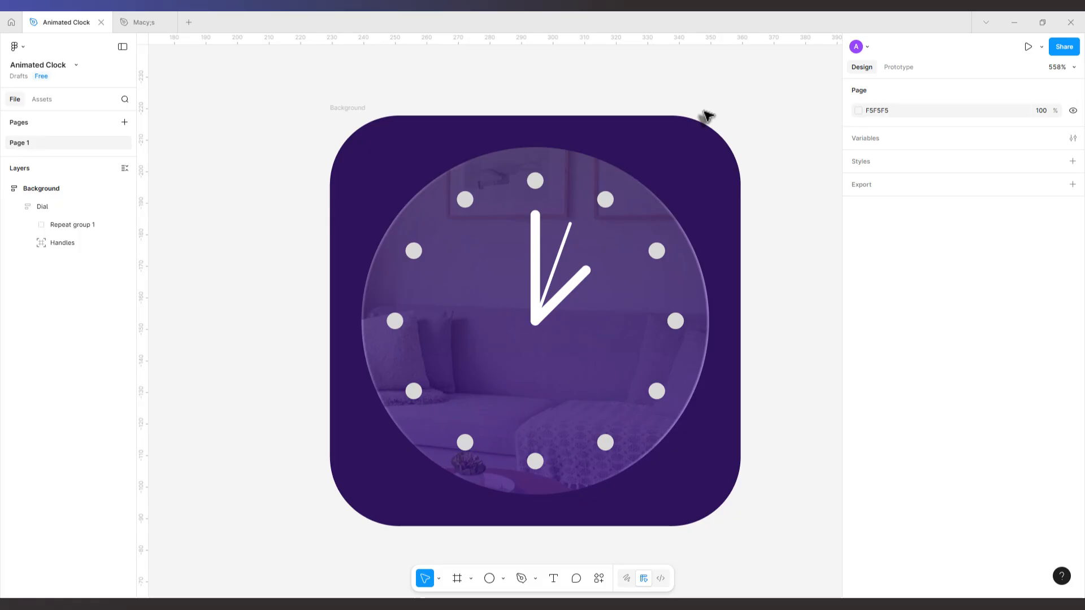
# Step: Duplicate the Background clock frame four times to form an evenly spaced horizontal row of five frames
pyautogui.click(341, 109)
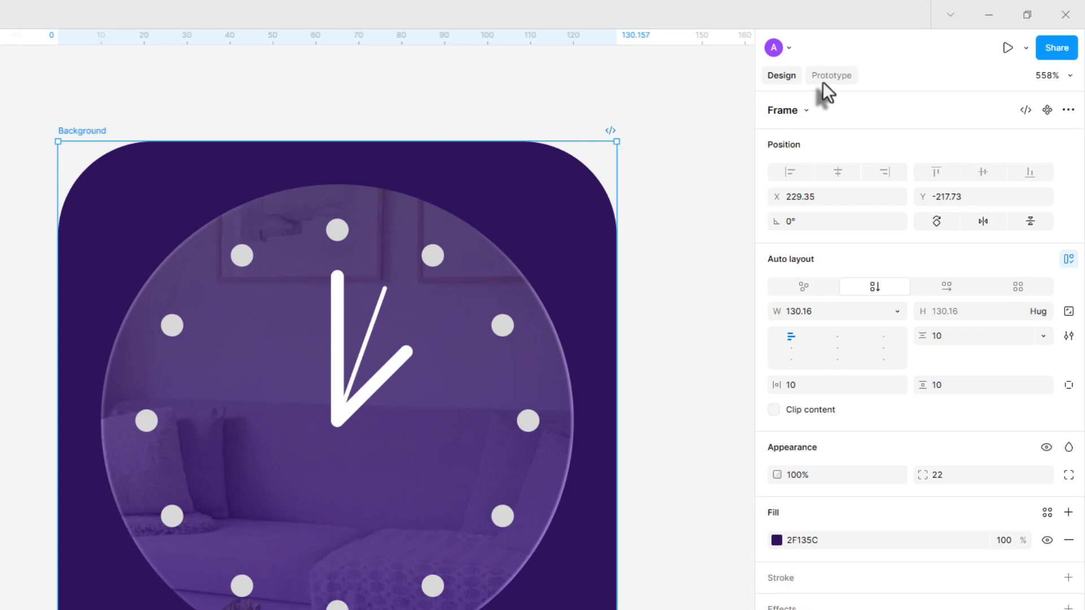
pyautogui.click(824, 81)
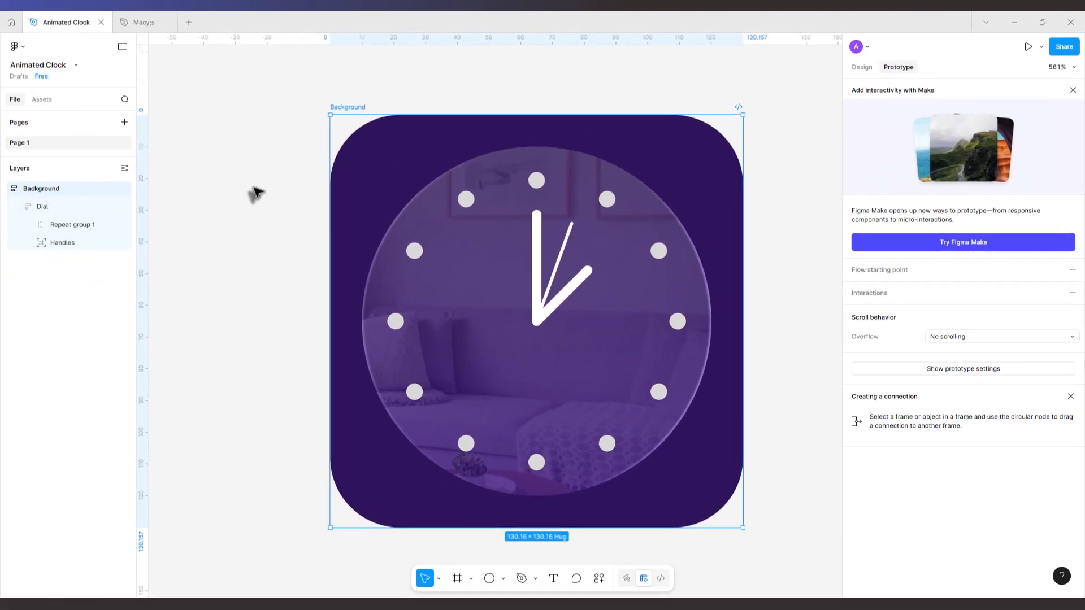
pyautogui.scroll(-6, 254, 188)
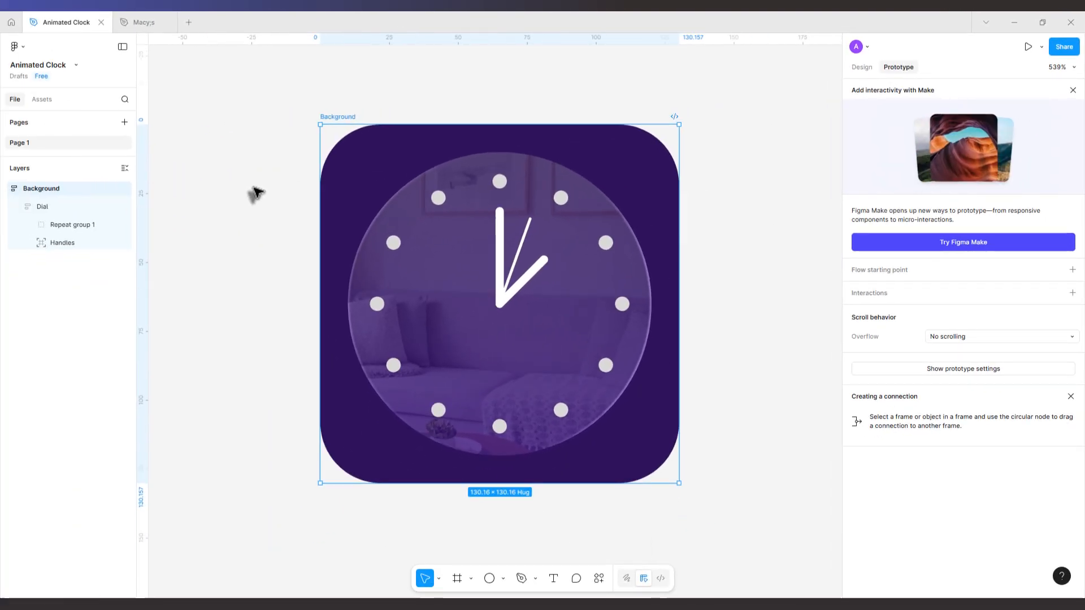
pyautogui.moveTo(301, 156); pyautogui.dragTo(454, 151)
pyautogui.hotkey('ctrl', 'd')
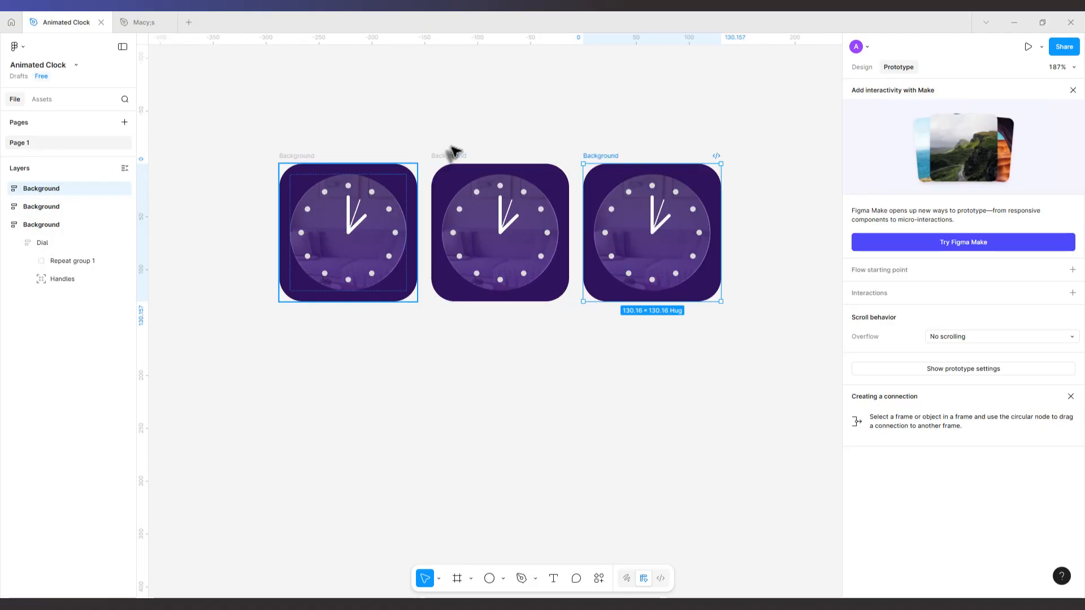
pyautogui.hotkey('ctrl', 'd')
pyautogui.hotkey('ctrl', 'd')
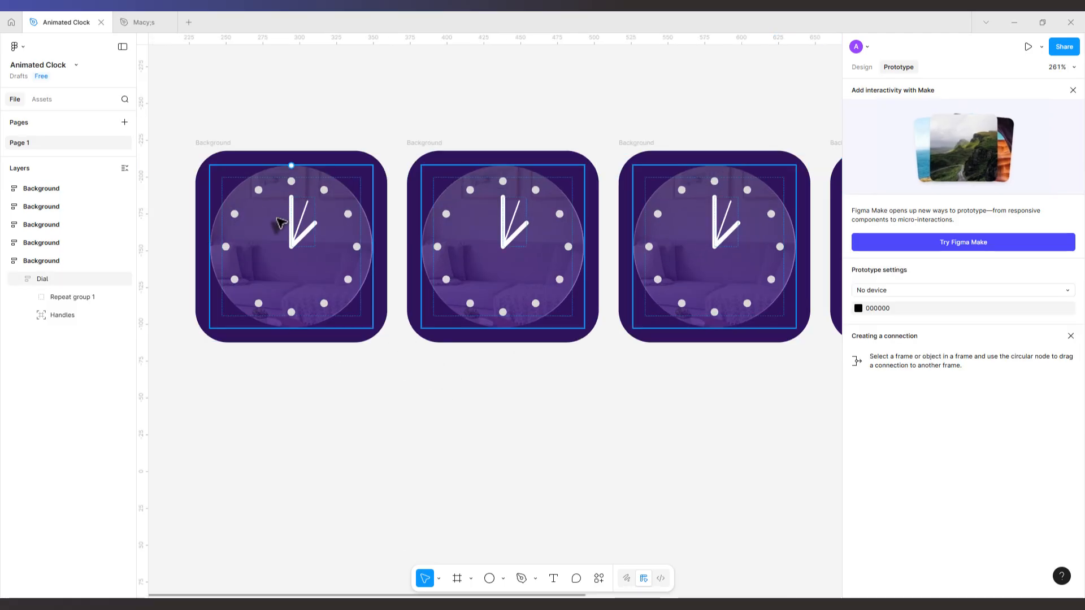
# Step: Set the second hand's rotation in the first clock frame to -20° and realign its lower end with the hands' pivot
pyautogui.scroll(5, 281, 222)
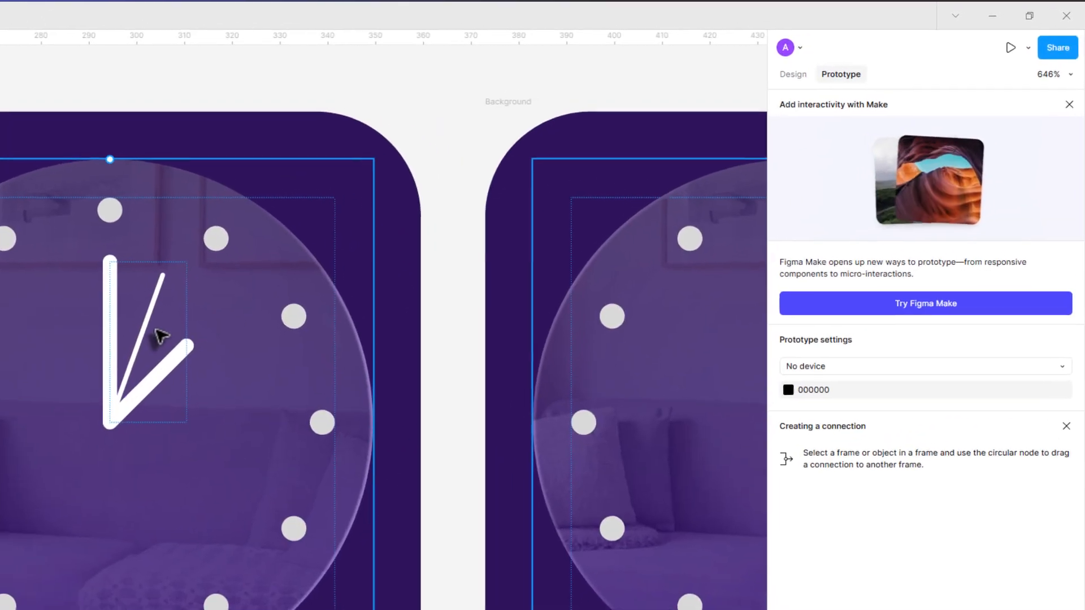
pyautogui.click(141, 338)
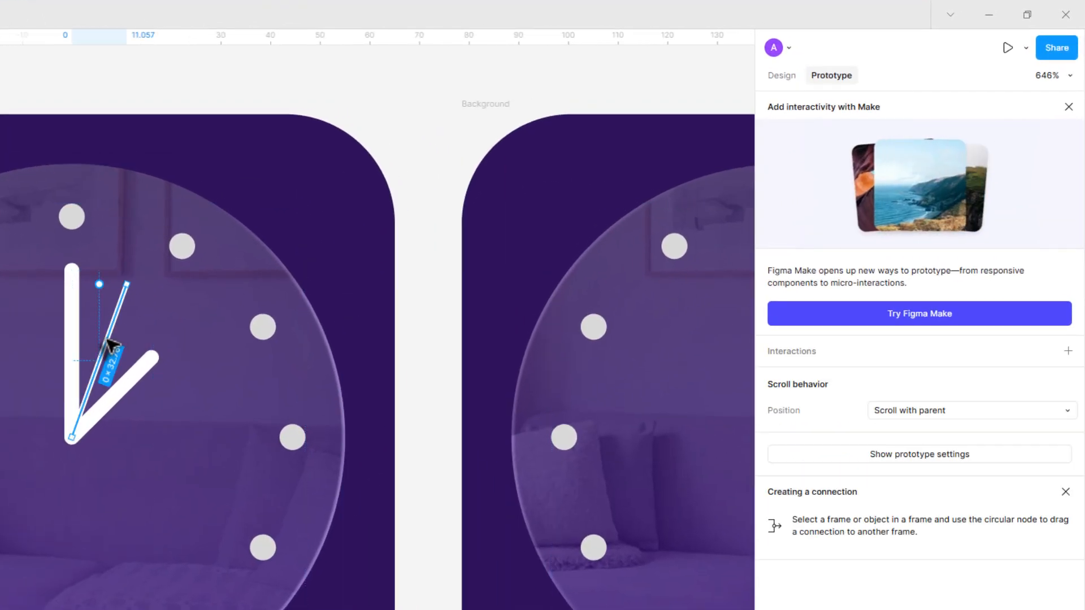
pyautogui.click(782, 75)
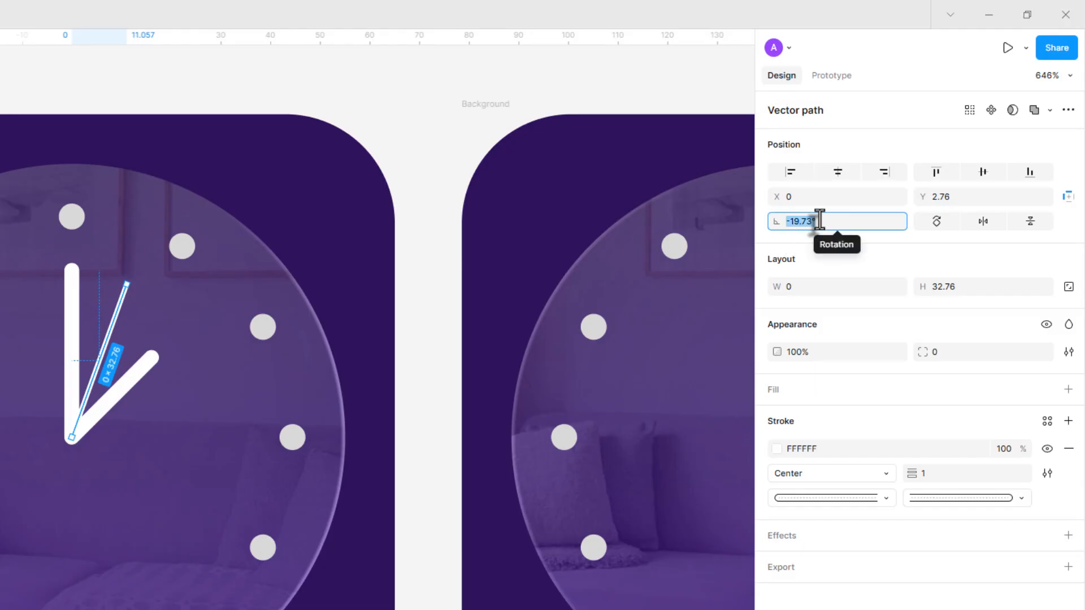
pyautogui.write('-')
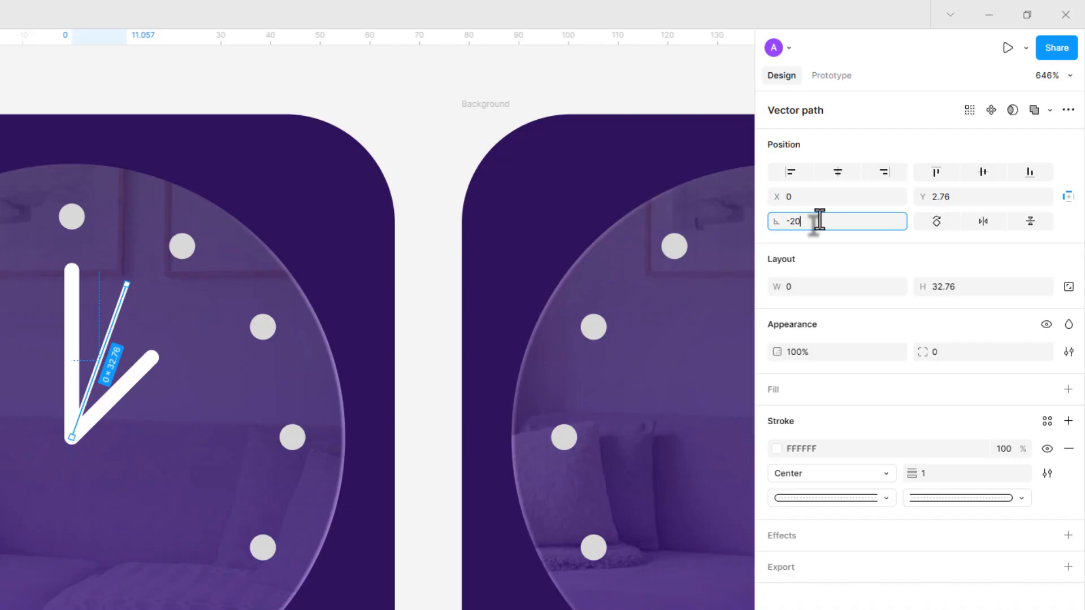
pyautogui.write('20')
pyautogui.press('Tab')
pyautogui.scroll(5, 91, 401)
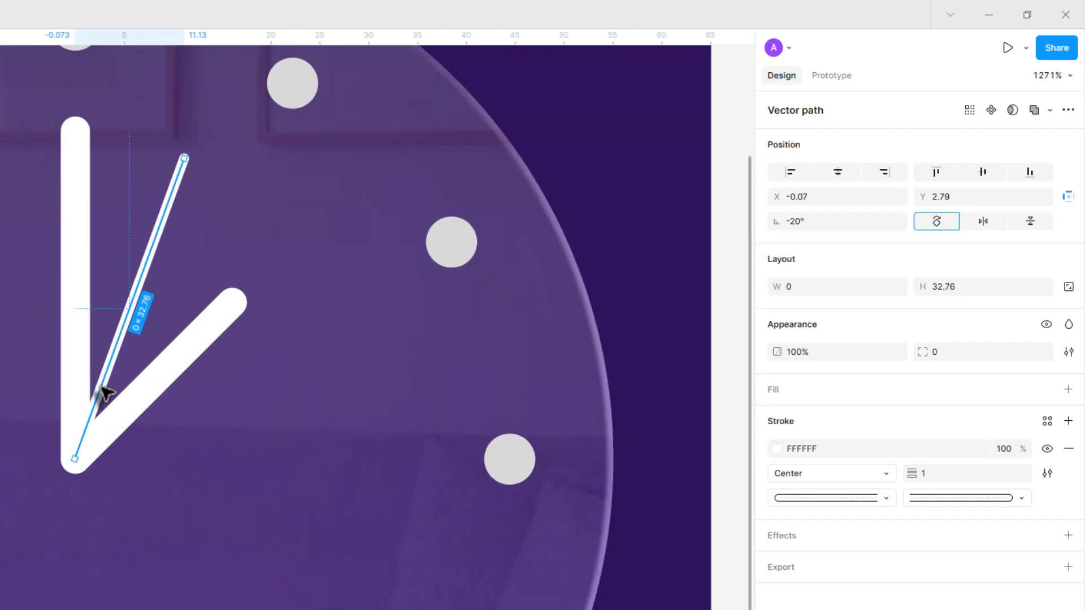
pyautogui.moveTo(111, 392)
pyautogui.mouseDown()
pyautogui.moveTo(108, 381)
pyautogui.moveTo(92, 387)
pyautogui.moveTo(107, 402)
pyautogui.moveTo(102, 393)
pyautogui.moveTo(114, 385)
pyautogui.moveTo(104, 380)
pyautogui.moveTo(109, 390)
pyautogui.mouseUp()
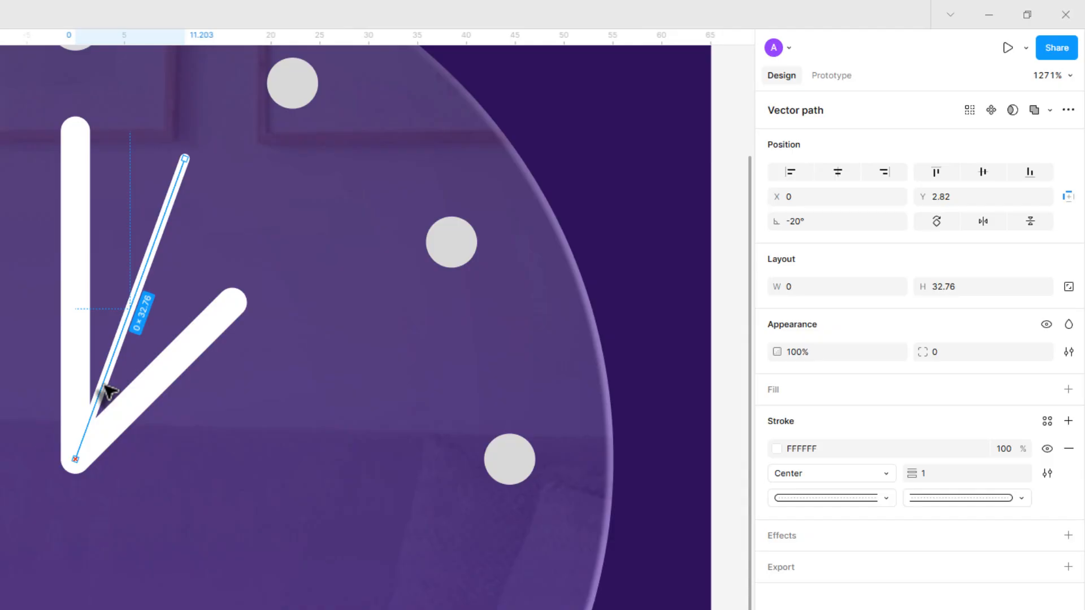
pyautogui.scroll(1, 109, 390)
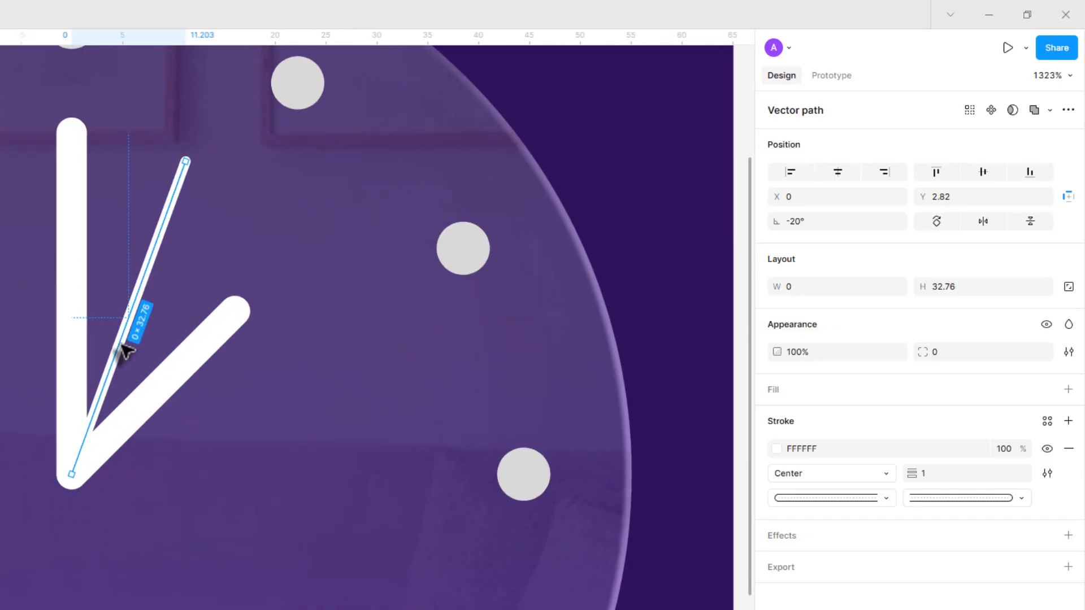
# Step: Rotate the second hand in the second clock frame to -30° and move its lower end back onto the pivot
pyautogui.scroll(-5, 119, 344)
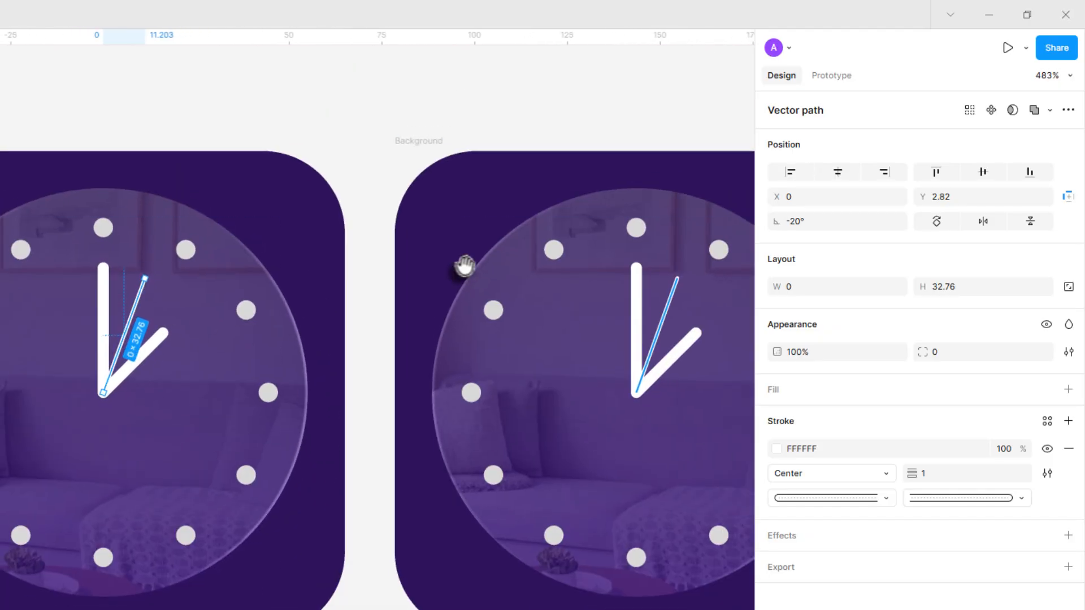
pyautogui.moveTo(466, 266); pyautogui.dragTo(95, 281)
pyautogui.scroll(2, 419, 389)
pyautogui.click(565, 192)
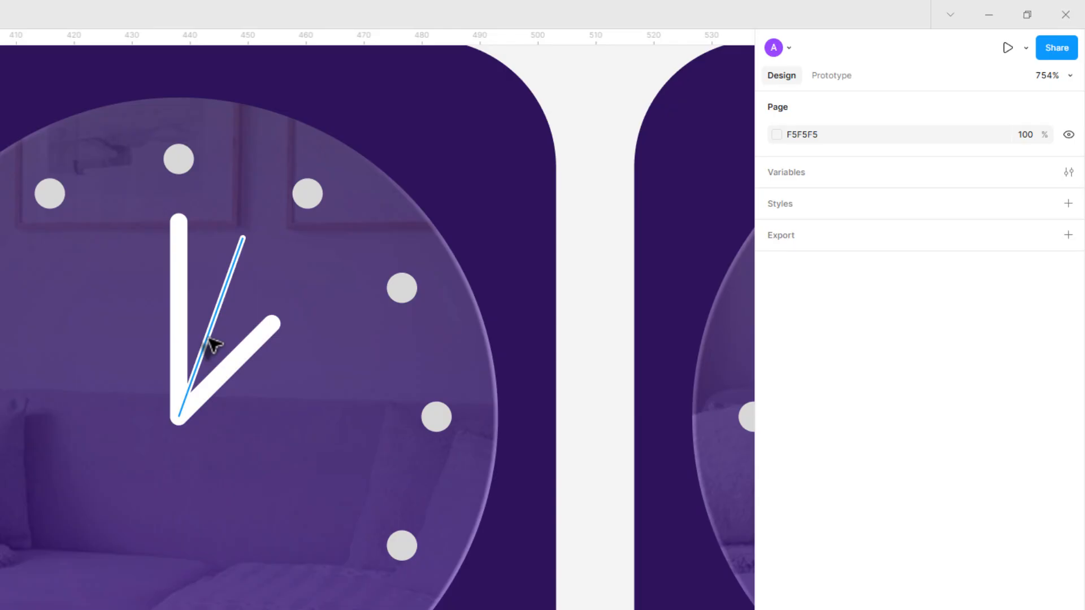
pyautogui.click(214, 344)
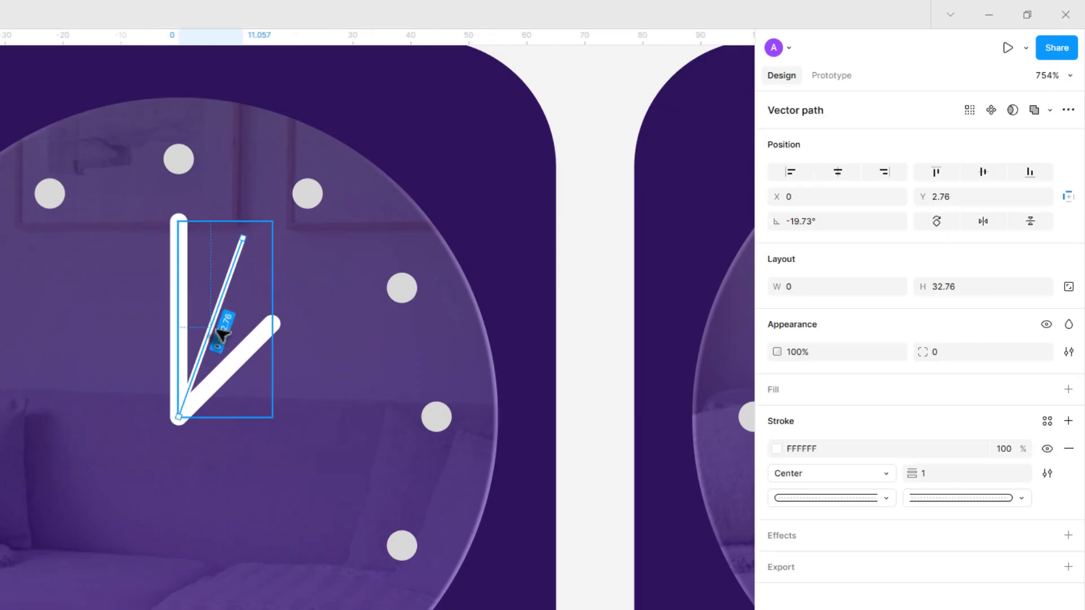
pyautogui.click(811, 224)
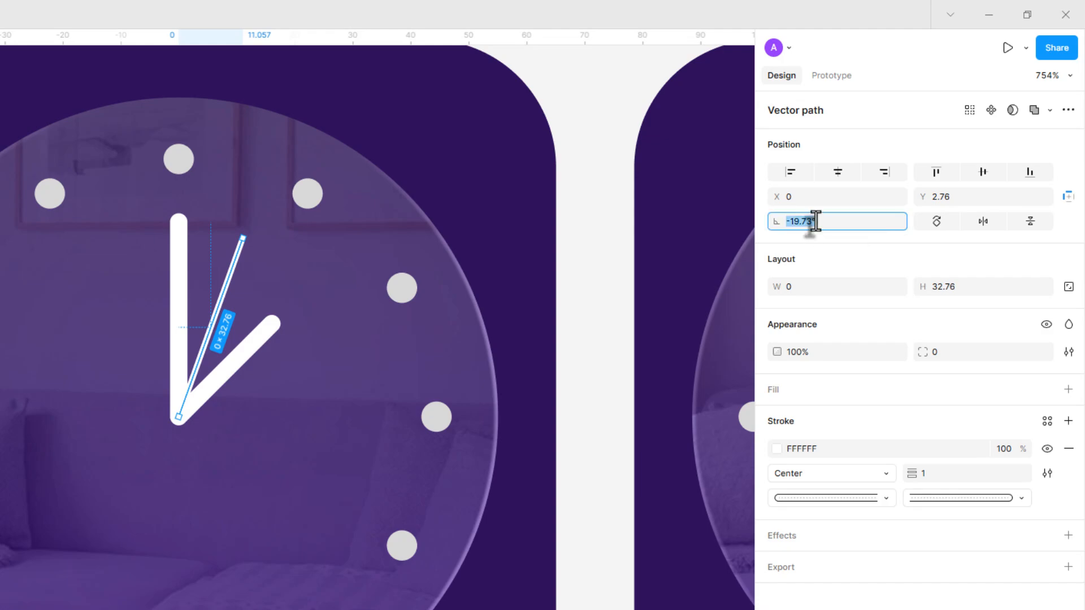
pyautogui.write('-30')
pyautogui.press('Tab')
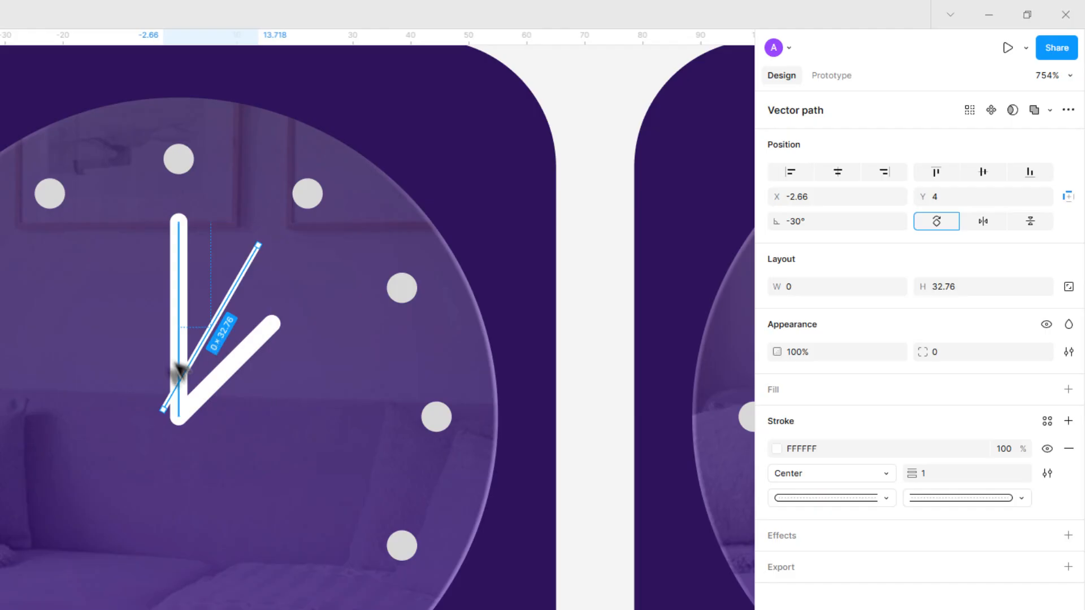
pyautogui.moveTo(192, 377); pyautogui.dragTo(204, 379)
# Step: Rotate the thin second hand in the third clock frame to -40° and reposition its lower end at the pivot
pyautogui.scroll(-5, 204, 379)
pyautogui.moveTo(531, 220); pyautogui.dragTo(222, 223)
pyautogui.scroll(5, 190, 370)
pyautogui.scroll(1, 192, 382)
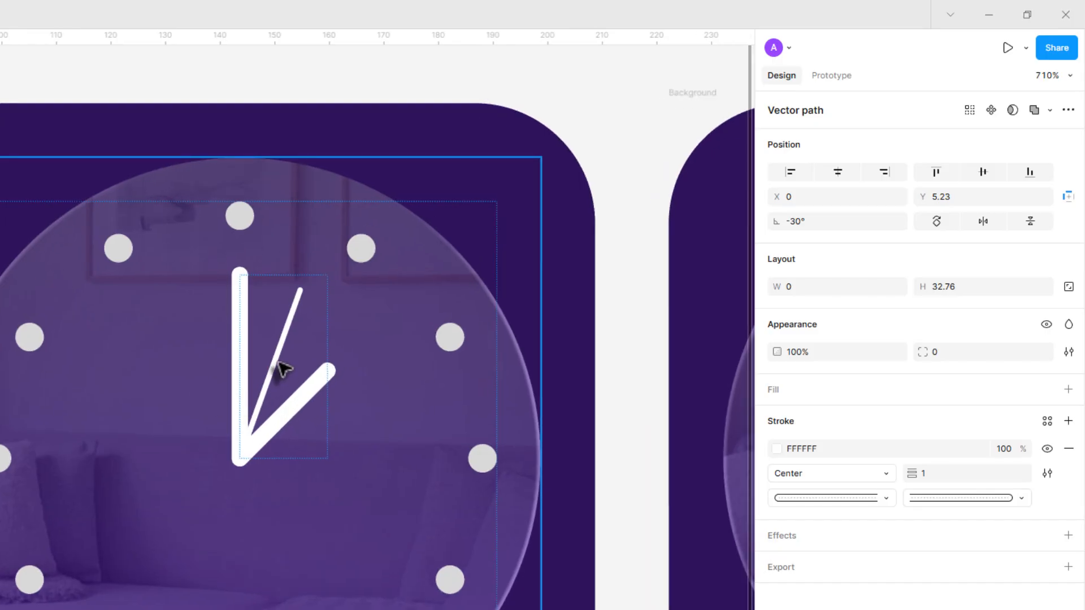
pyautogui.keyDown('ctrl'); pyautogui.click(275, 362); pyautogui.keyUp('ctrl')
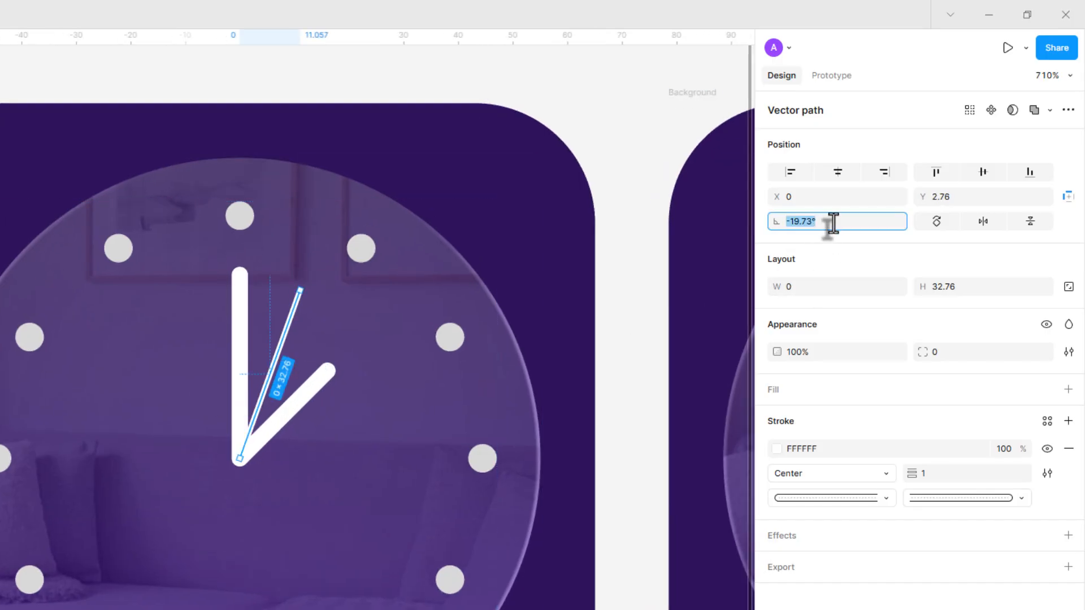
pyautogui.write('-40')
pyautogui.press('Tab')
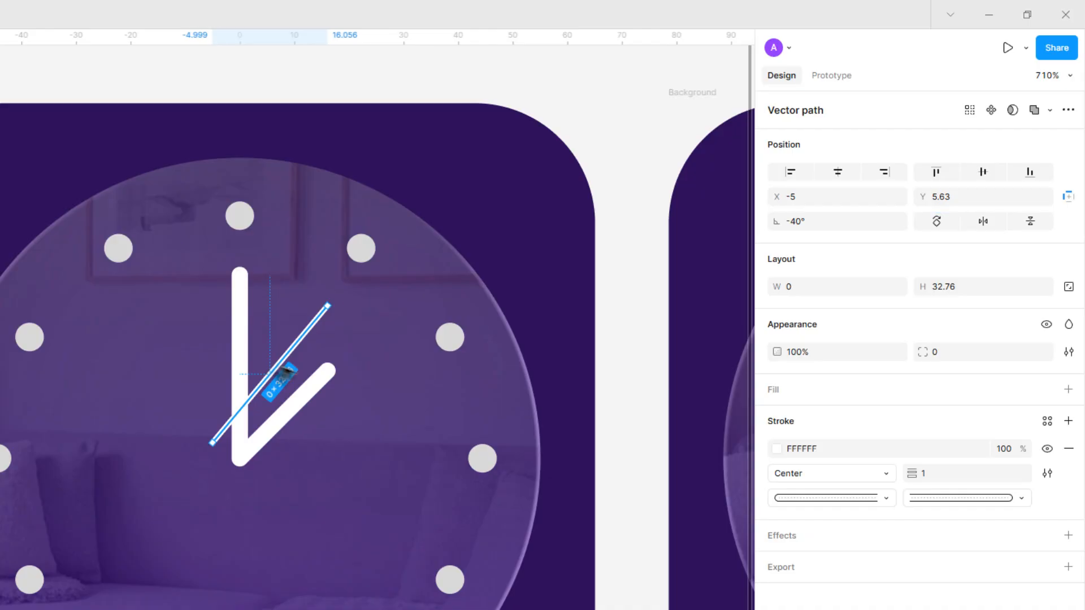
pyautogui.moveTo(285, 373); pyautogui.dragTo(310, 389)
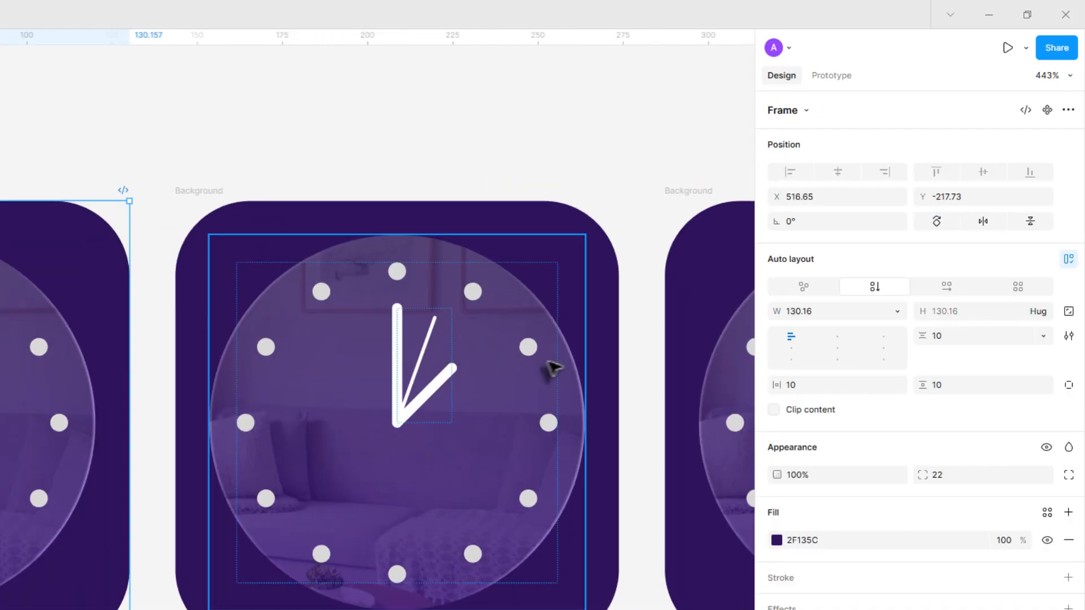
# Step: Rotate the thin second hand in the fourth clock frame to -50° and move its lower end back onto the pivot
pyautogui.scroll(5, 552, 303)
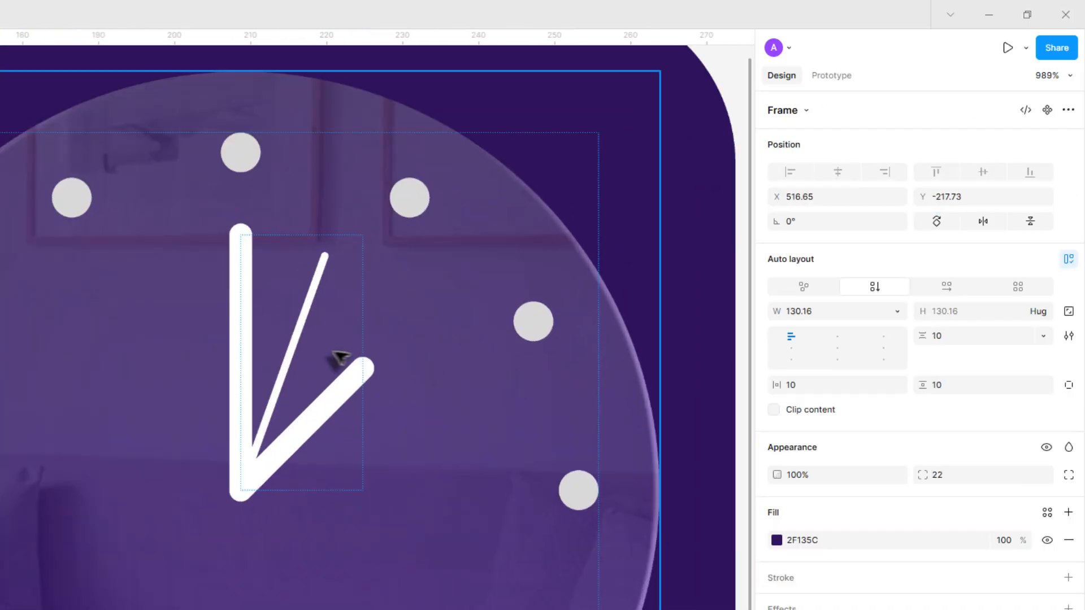
pyautogui.click(291, 347)
pyautogui.click(800, 223)
pyautogui.write('-')
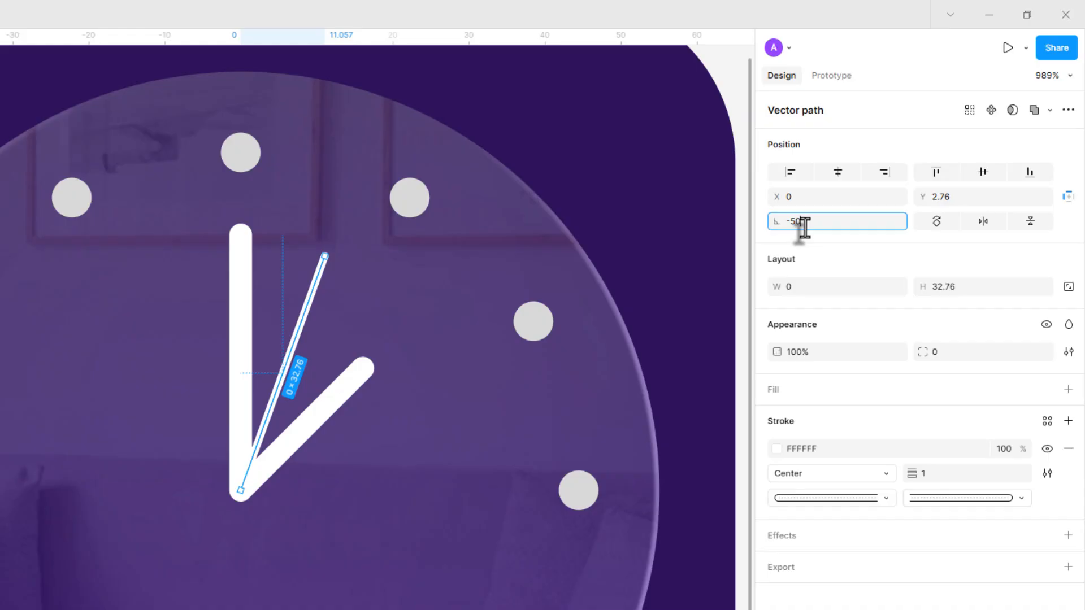
pyautogui.write('50')
pyautogui.press('Tab')
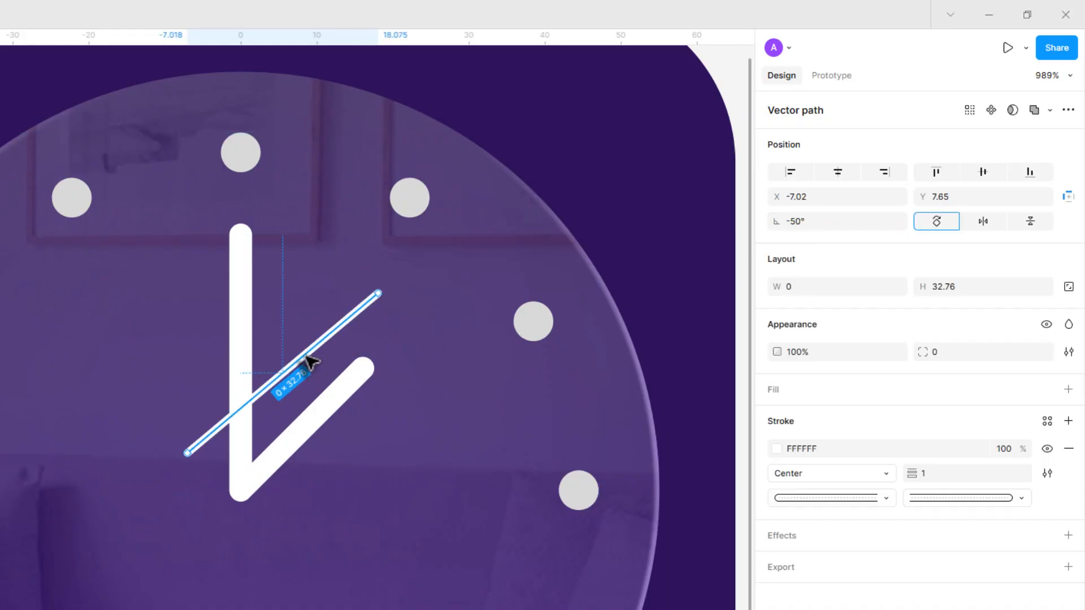
pyautogui.moveTo(308, 362); pyautogui.dragTo(360, 404)
# Step: Set the second hand's rotation in the fifth clock frame to -60° and realign its lower end with the hands' pivot
pyautogui.scroll(-5, 333, 399)
pyautogui.click(664, 160)
pyautogui.moveTo(664, 160); pyautogui.dragTo(248, 149)
pyautogui.scroll(5, 306, 286)
pyautogui.keyDown('ctrl'); pyautogui.click(419, 446); pyautogui.keyUp('ctrl')
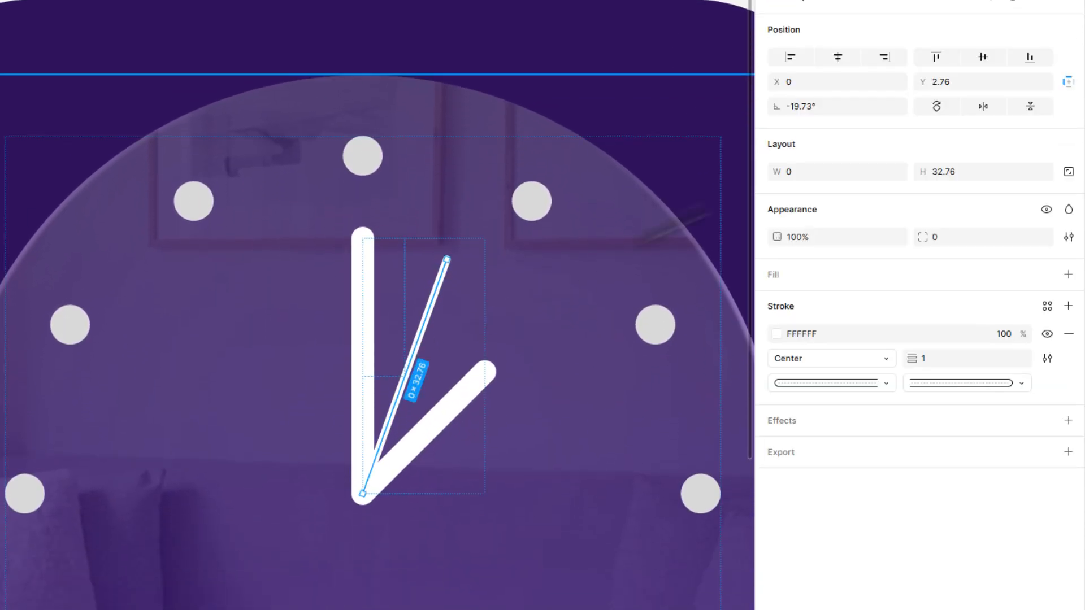
pyautogui.click(820, 105)
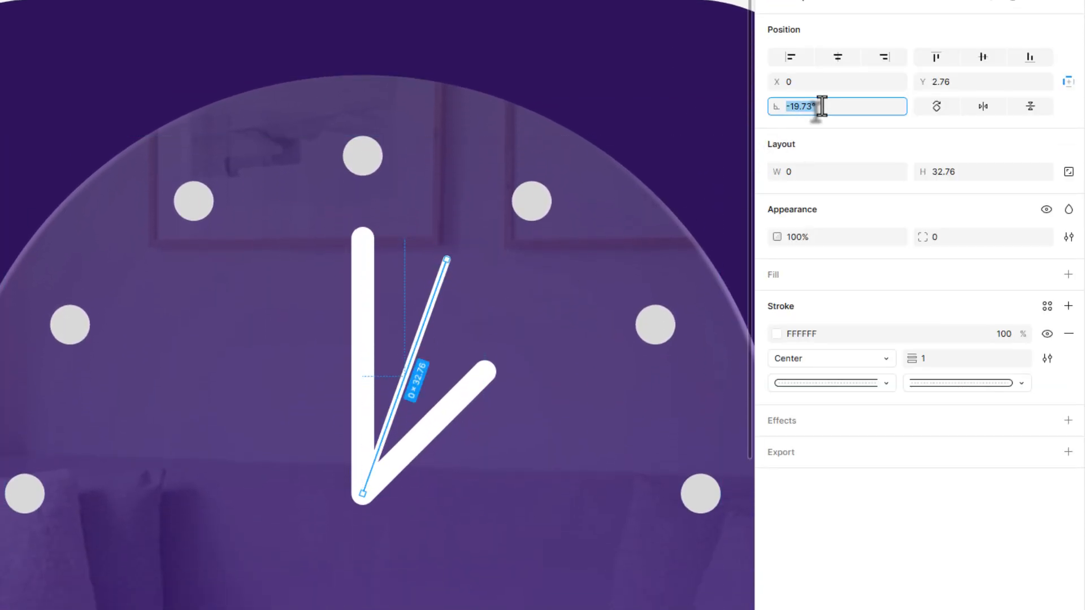
pyautogui.write('-60')
pyautogui.press('Return')
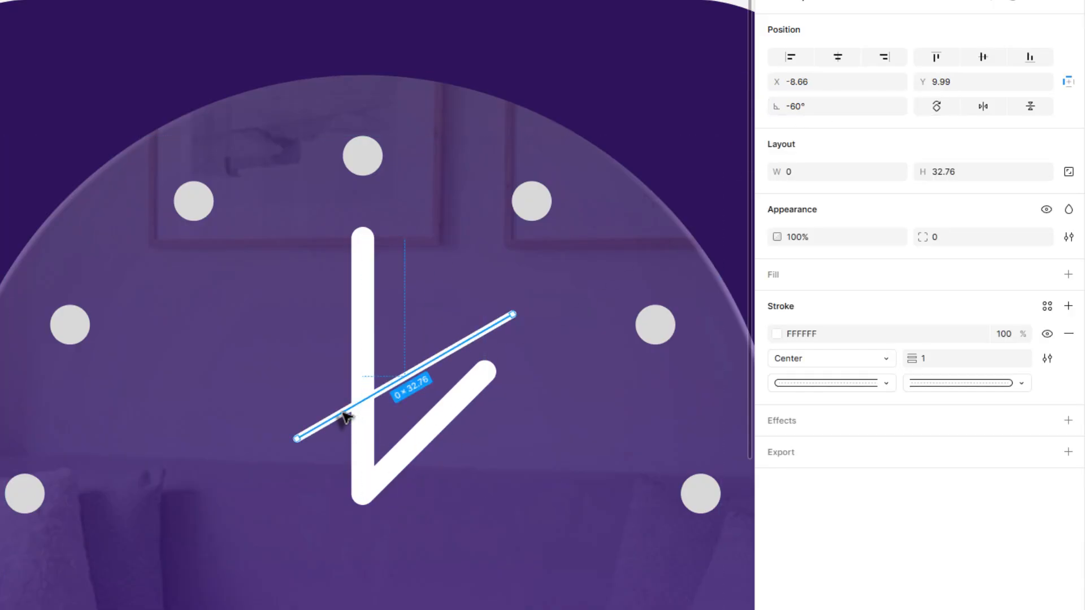
pyautogui.moveTo(346, 417); pyautogui.dragTo(412, 472)
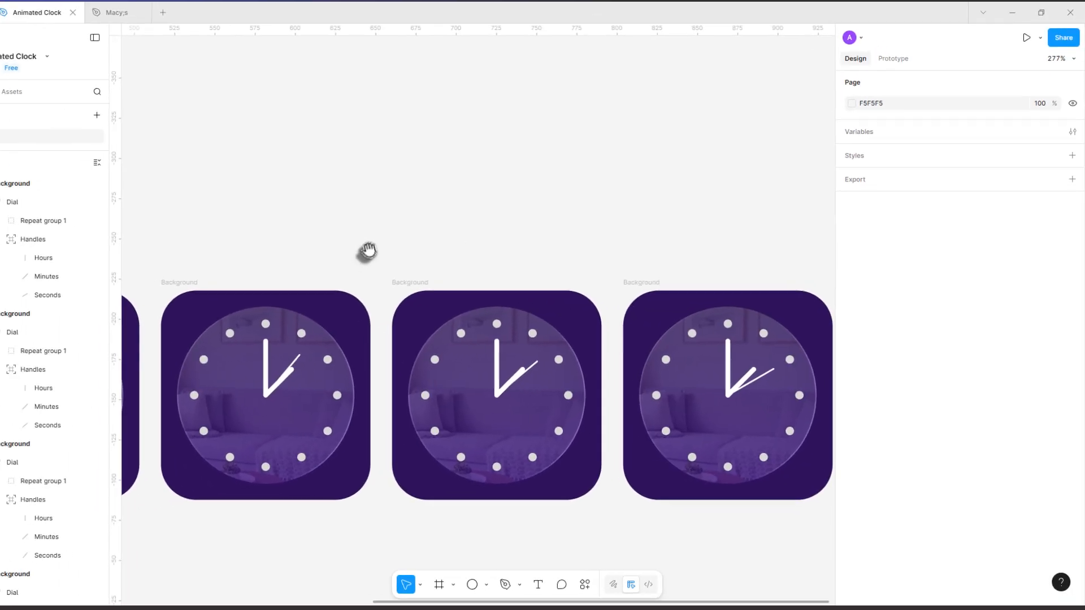
# Step: Review the second hand's positions across the row of five clock frames
pyautogui.moveTo(362, 263); pyautogui.dragTo(385, 245)
pyautogui.moveTo(646, 248); pyautogui.dragTo(353, 261)
pyautogui.moveTo(593, 254); pyautogui.dragTo(380, 263)
pyautogui.moveTo(380, 263); pyautogui.dragTo(706, 239)
pyautogui.moveTo(339, 257); pyautogui.dragTo(494, 250)
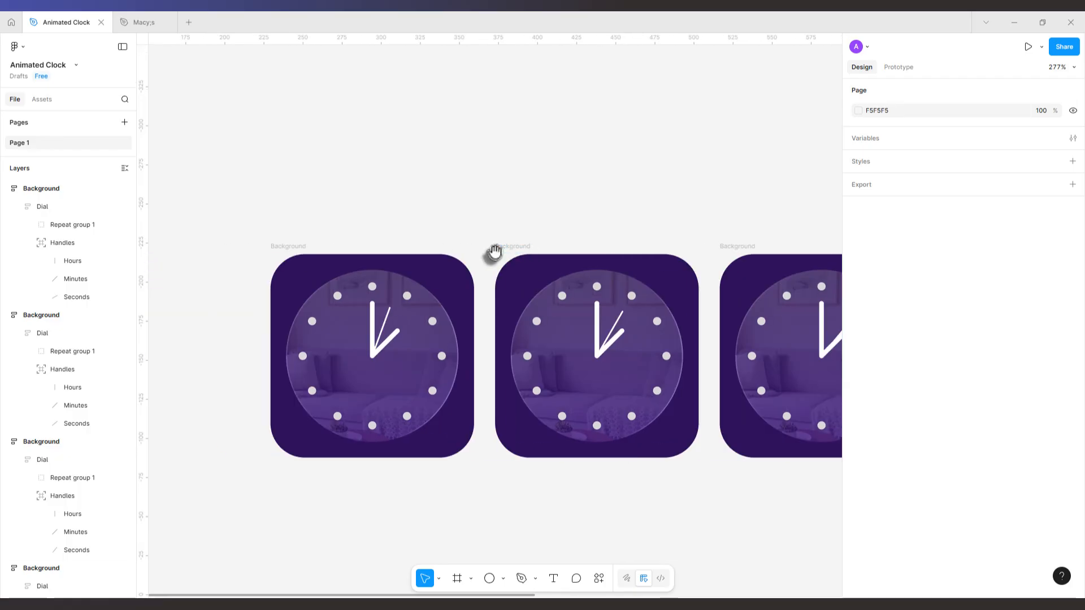
pyautogui.scroll(1, 489, 236)
pyautogui.scroll(1, 487, 235)
pyautogui.scroll(1, 477, 226)
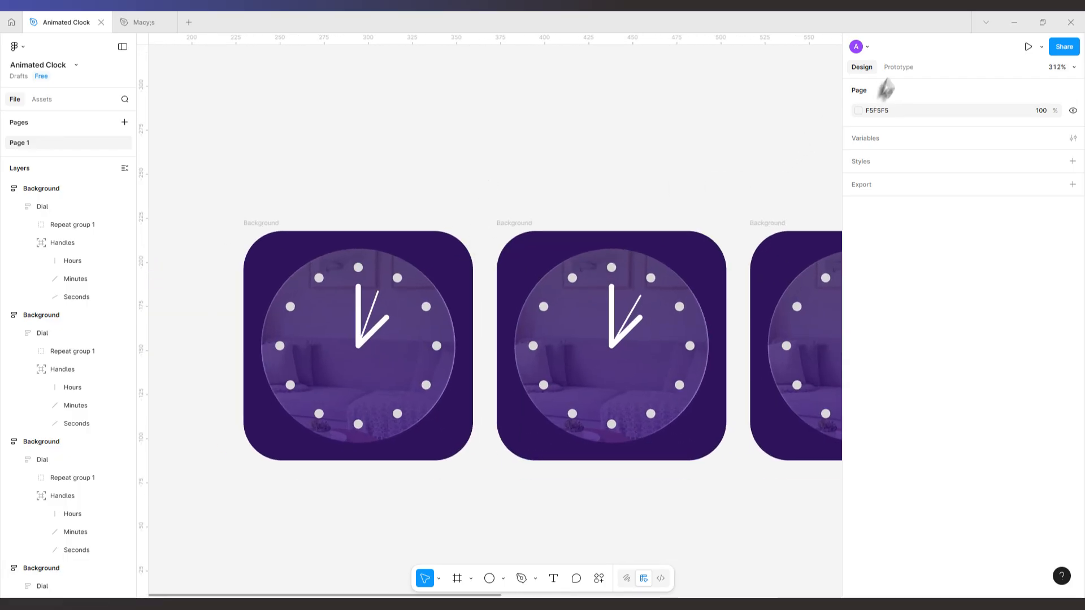
# Step: Connect the first clock frame to the second with a prototype interaction triggered after a delay of 1 ms
pyautogui.click(898, 68)
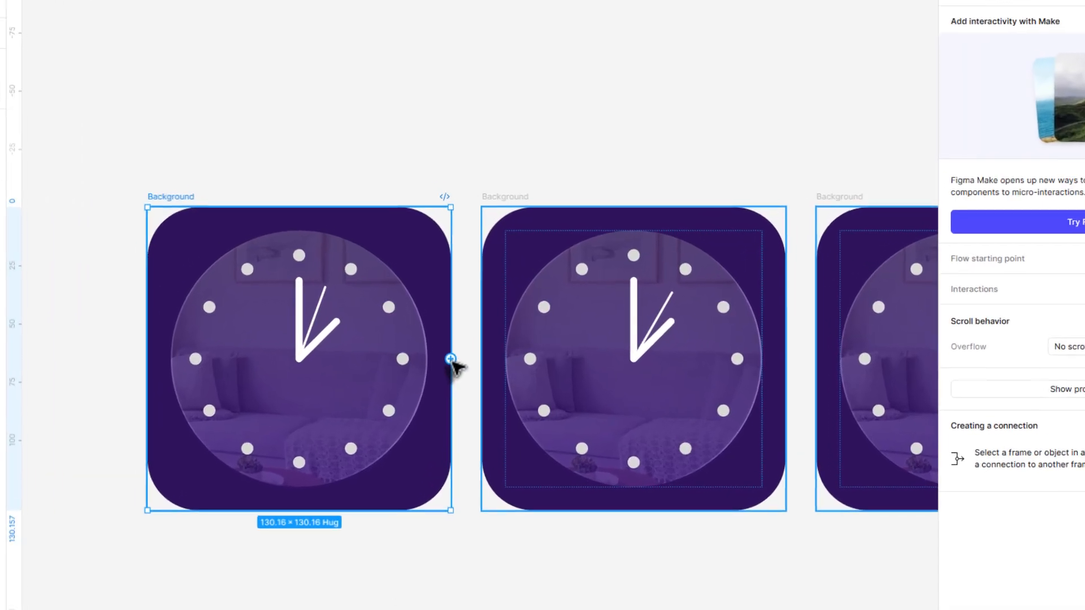
pyautogui.scroll(1, 448, 360)
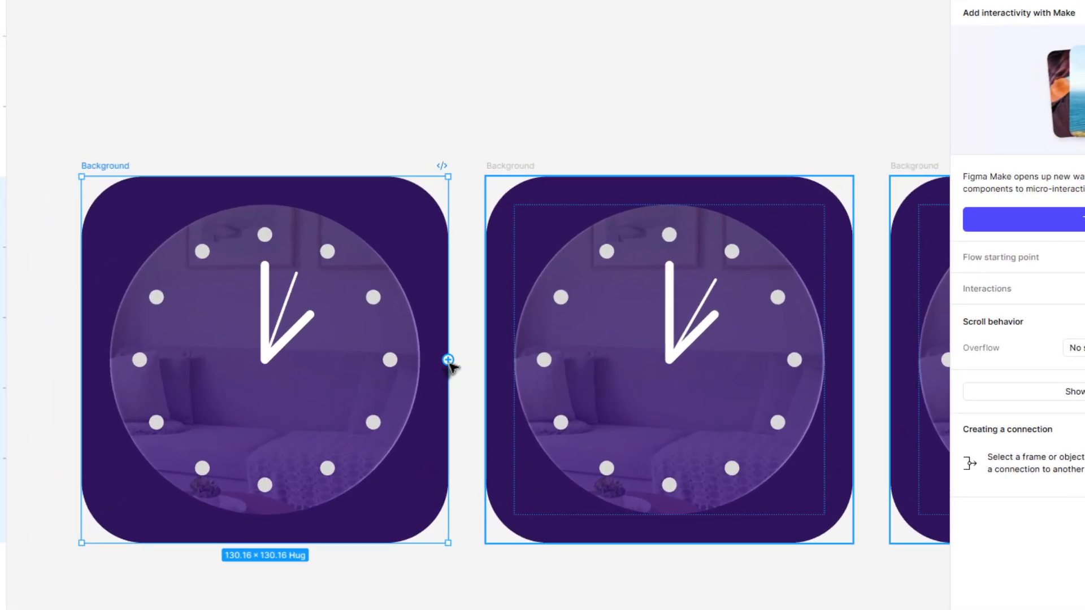
pyautogui.moveTo(448, 360); pyautogui.dragTo(489, 366)
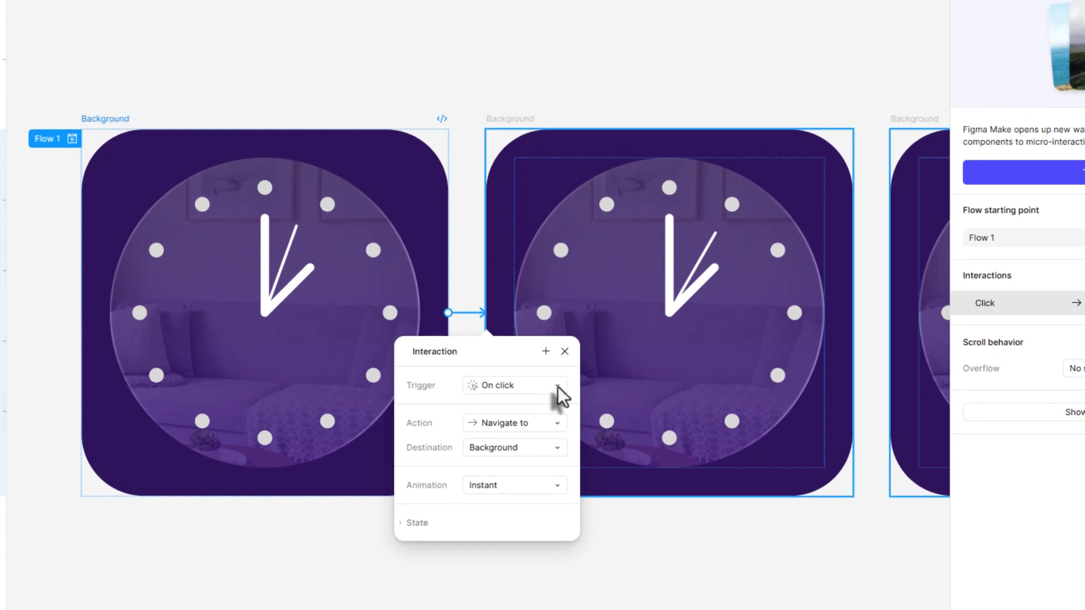
pyautogui.click(558, 432)
pyautogui.click(544, 528)
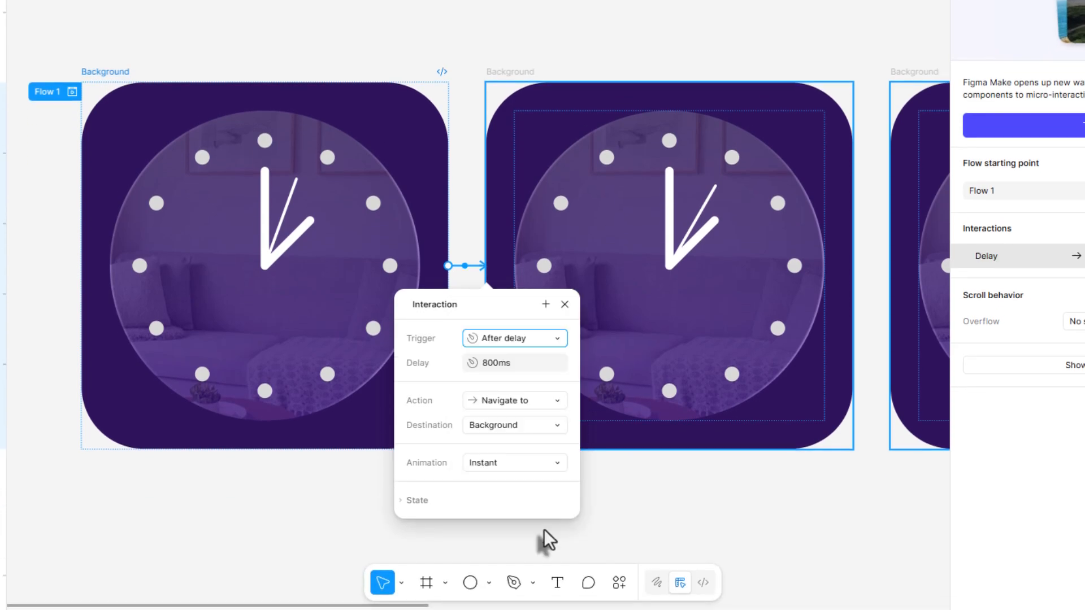
pyautogui.click(529, 363)
pyautogui.write('1')
pyautogui.press('Tab')
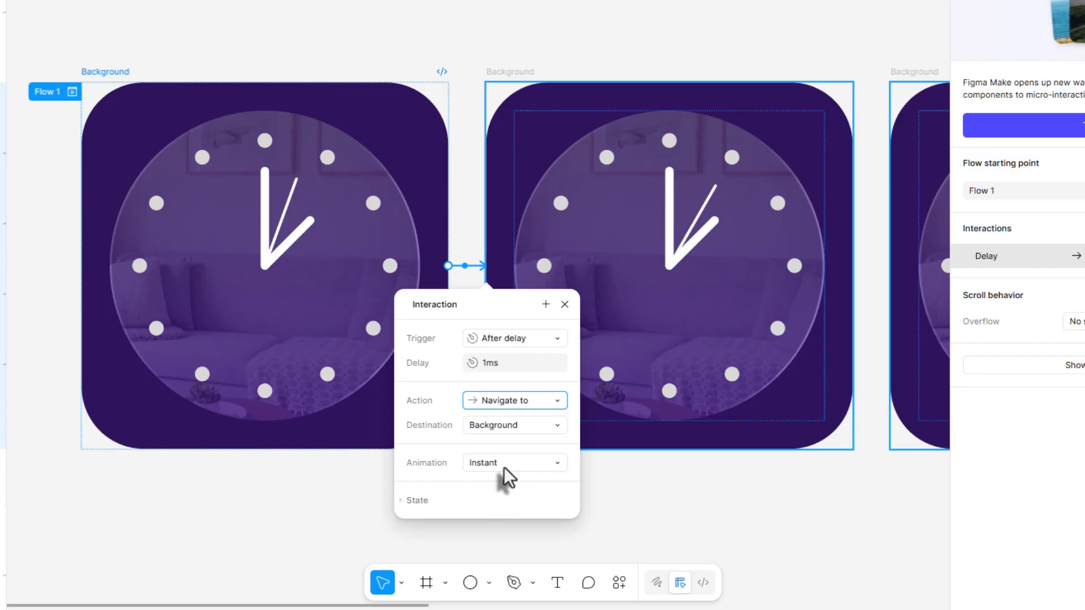
pyautogui.click(624, 485)
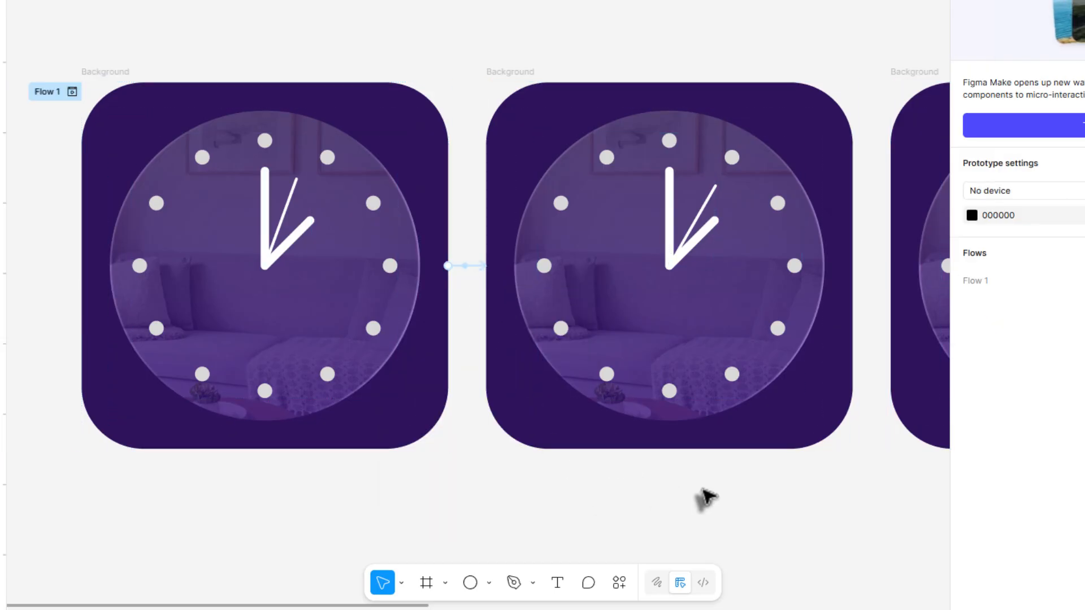
# Step: Link the second clock frame to the third with an After delay interaction and set its delay to 100 ms
pyautogui.moveTo(703, 497); pyautogui.dragTo(416, 486)
pyautogui.click(580, 259)
pyautogui.click(661, 333)
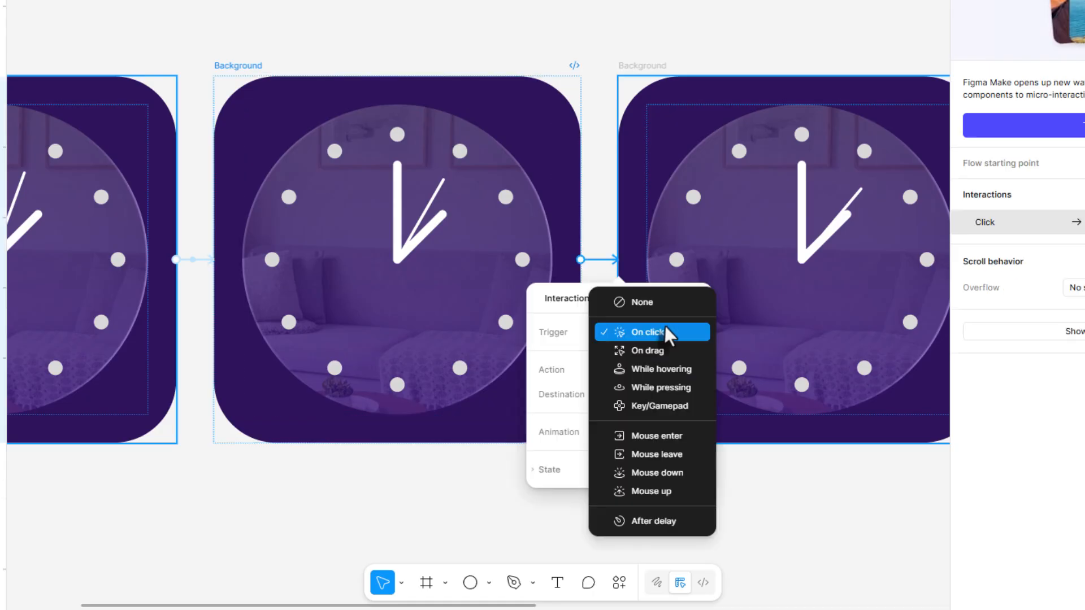
pyautogui.click(648, 522)
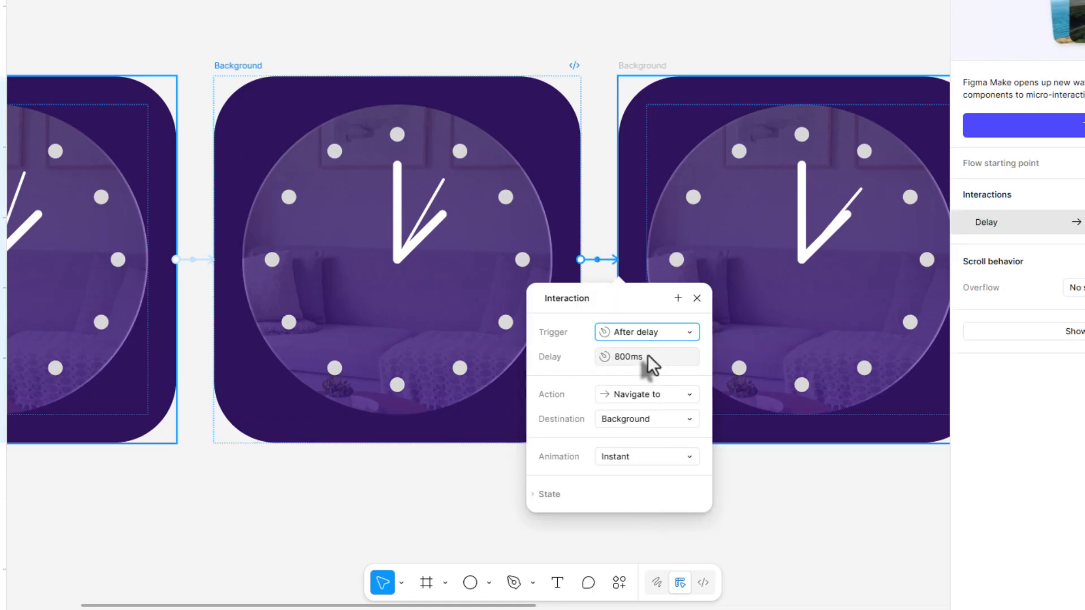
pyautogui.click(648, 355)
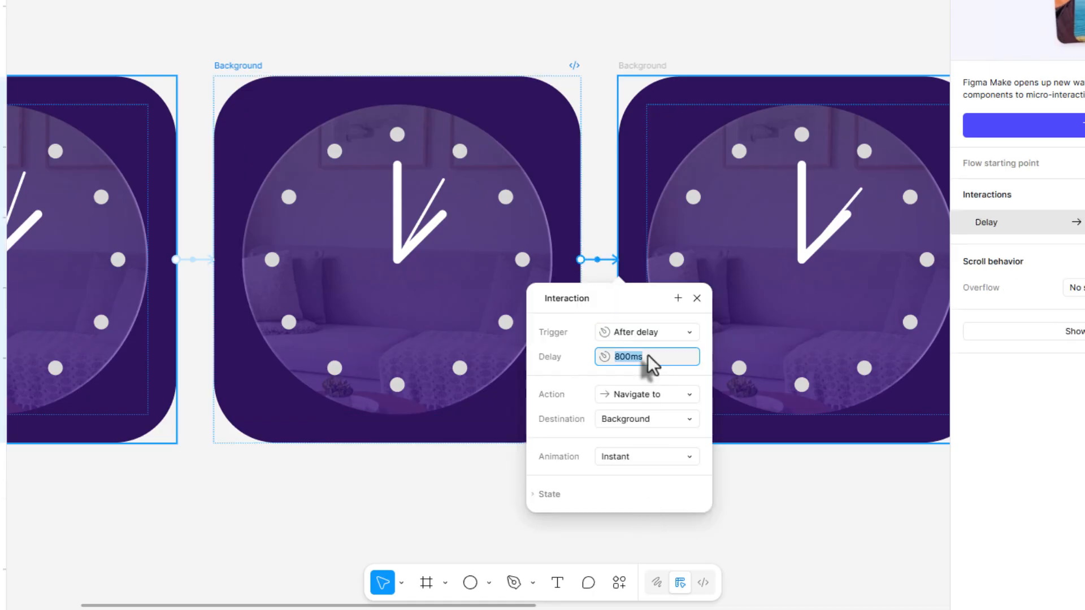
pyautogui.write('100')
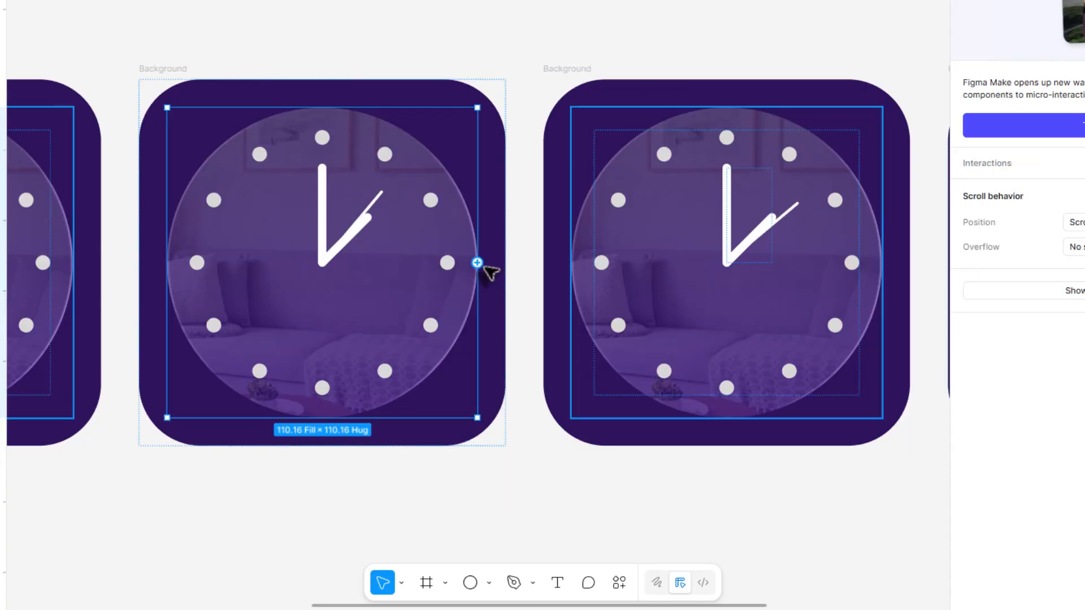
# Step: Link the third frame's dial to the fourth clock frame with an After delay interaction of 1000 ms
pyautogui.moveTo(478, 260); pyautogui.dragTo(555, 279)
pyautogui.click(575, 335)
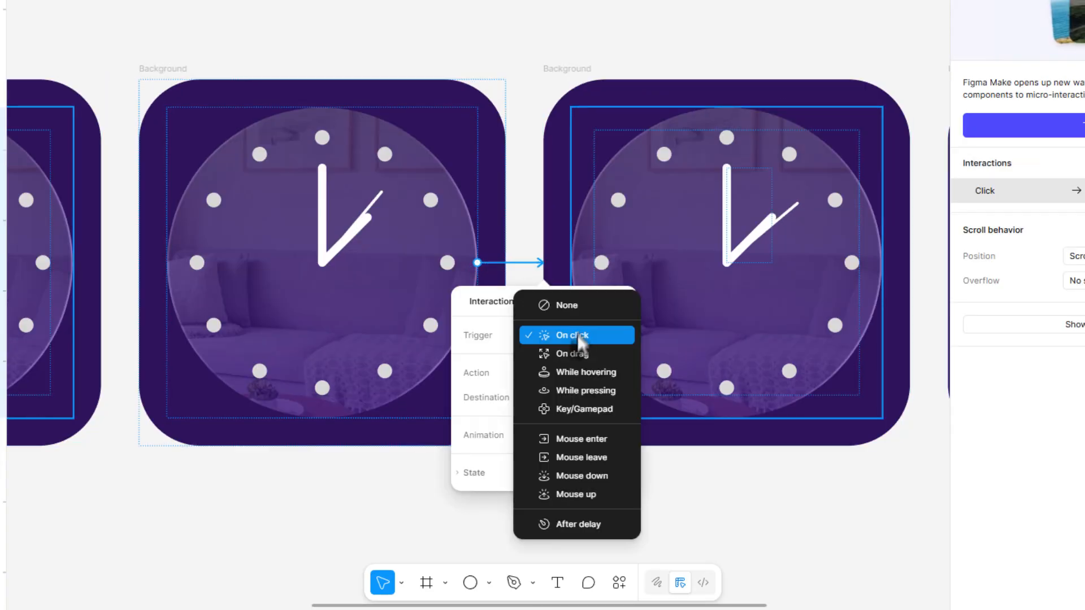
pyautogui.click(570, 521)
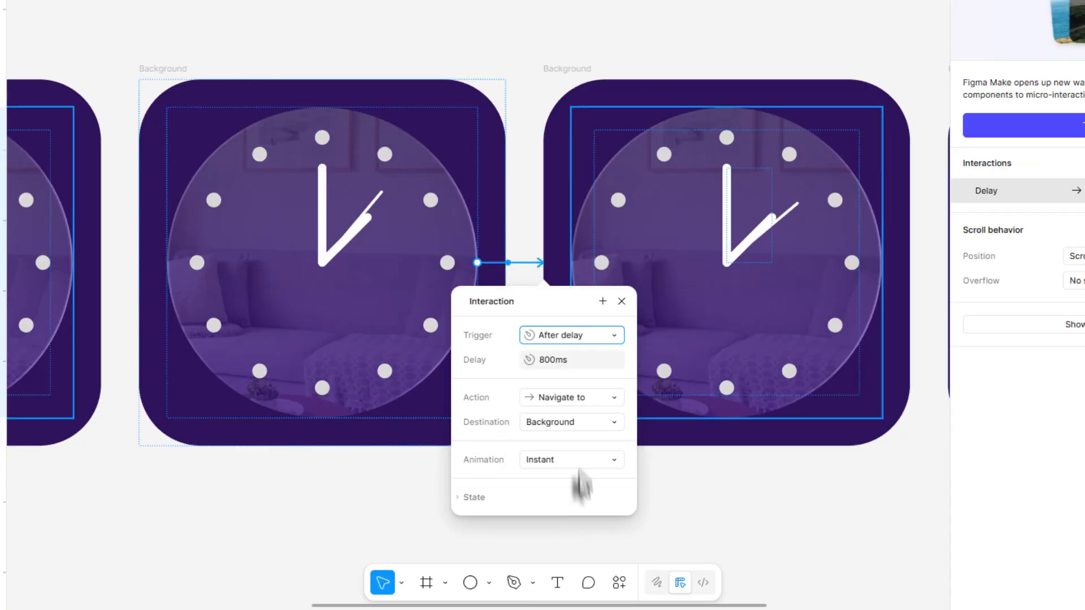
pyautogui.click(571, 358)
pyautogui.write('1000ms')
pyautogui.press('Tab')
pyautogui.click(754, 461)
# Step: Connect the fourth clock frame to the fifth using an After delay trigger set to 1000 ms
pyautogui.moveTo(772, 461); pyautogui.dragTo(371, 441)
pyautogui.moveTo(508, 245); pyautogui.dragTo(566, 252)
pyautogui.click(572, 317)
pyautogui.click(574, 505)
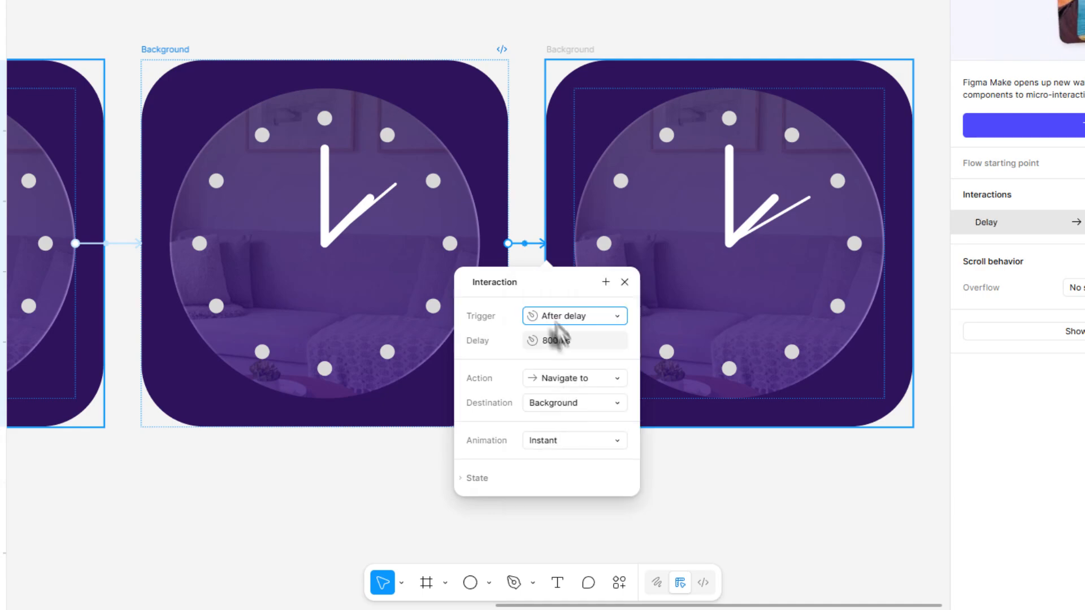
pyautogui.click(562, 342)
pyautogui.write('1000ms')
pyautogui.press('Tab')
pyautogui.click(684, 444)
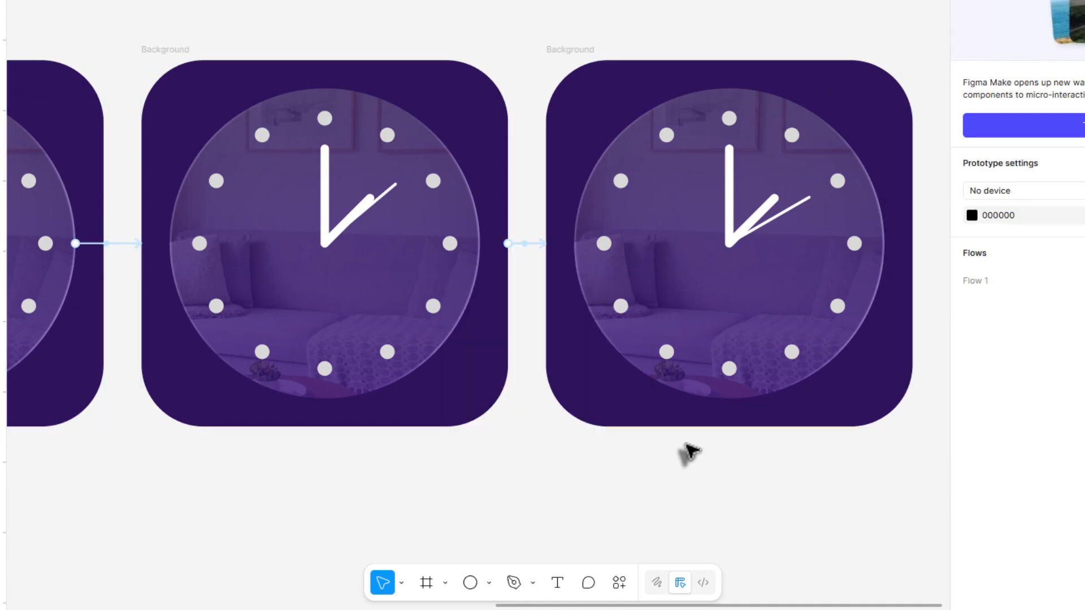
# Step: Play the clock prototype to preview the second hand's animation
pyautogui.scroll(-3, 686, 443)
pyautogui.moveTo(50, 159); pyautogui.dragTo(330, 51)
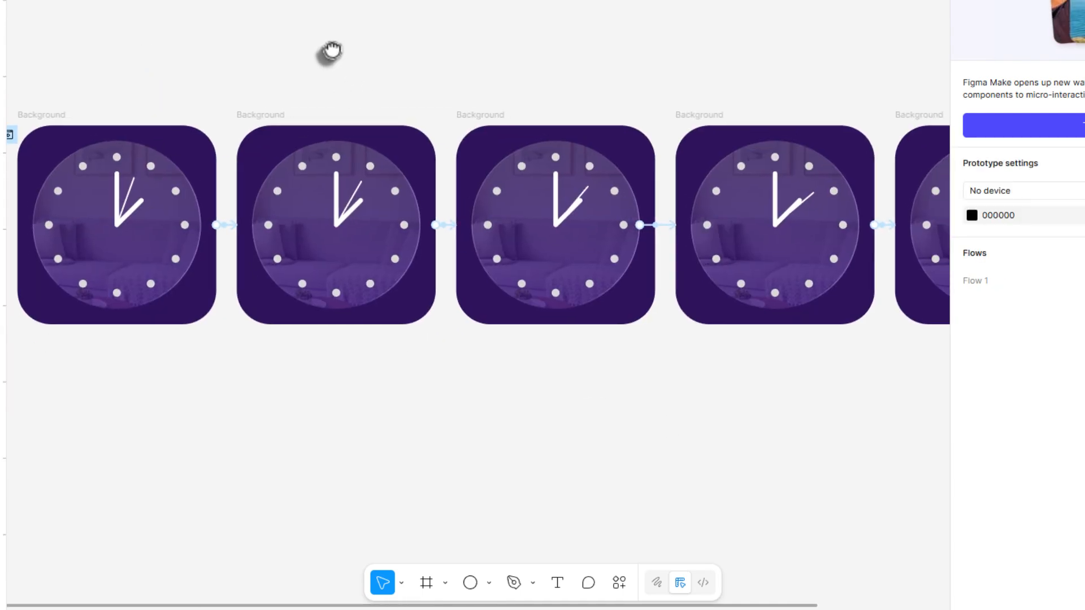
pyautogui.scroll(-1, 330, 50)
pyautogui.moveTo(237, 31); pyautogui.dragTo(276, 41)
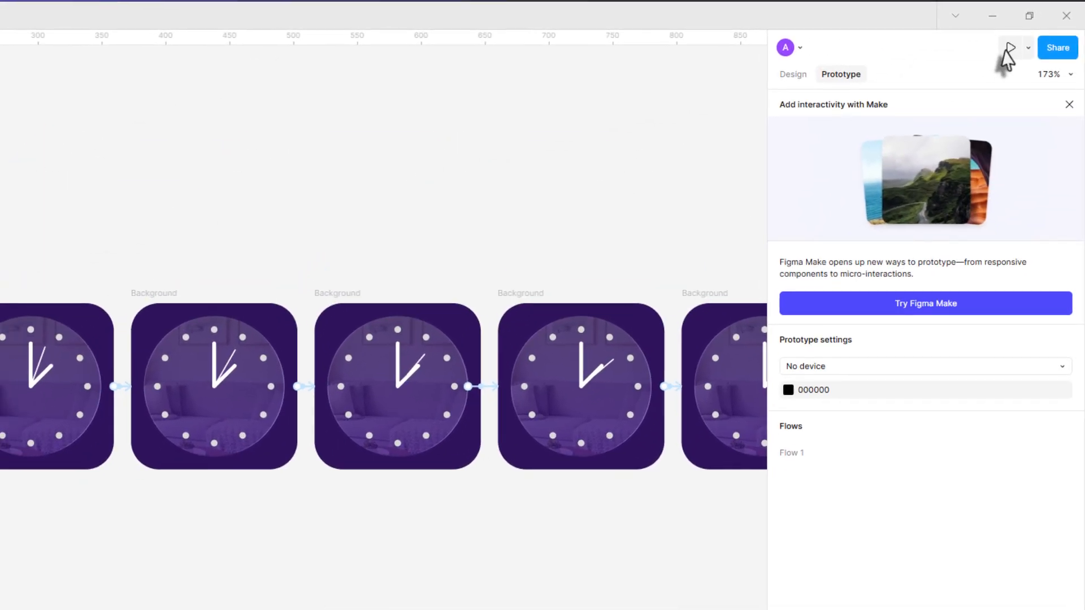
pyautogui.click(1008, 49)
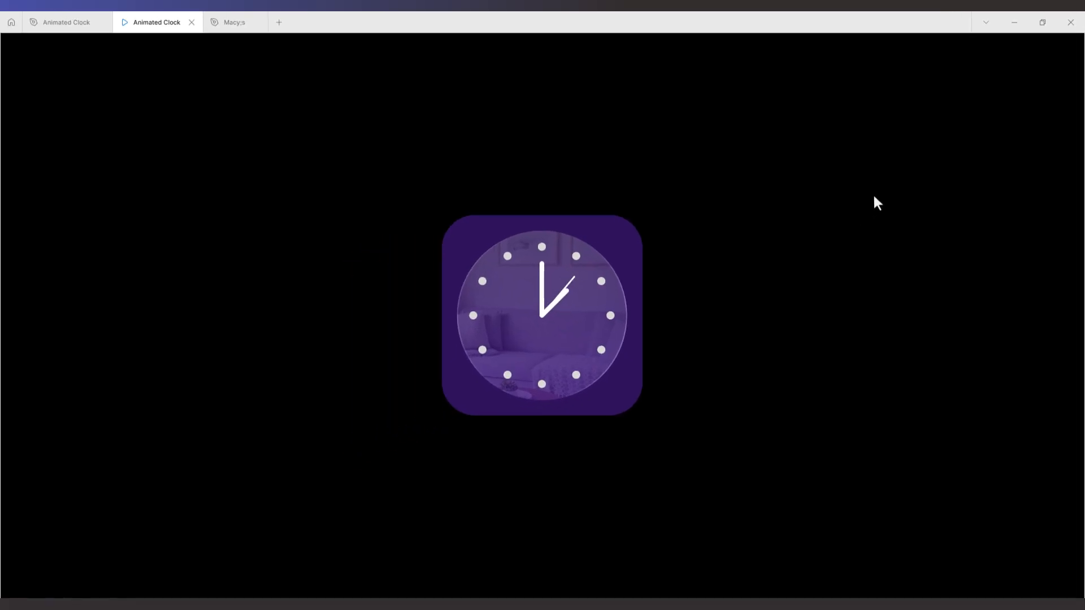